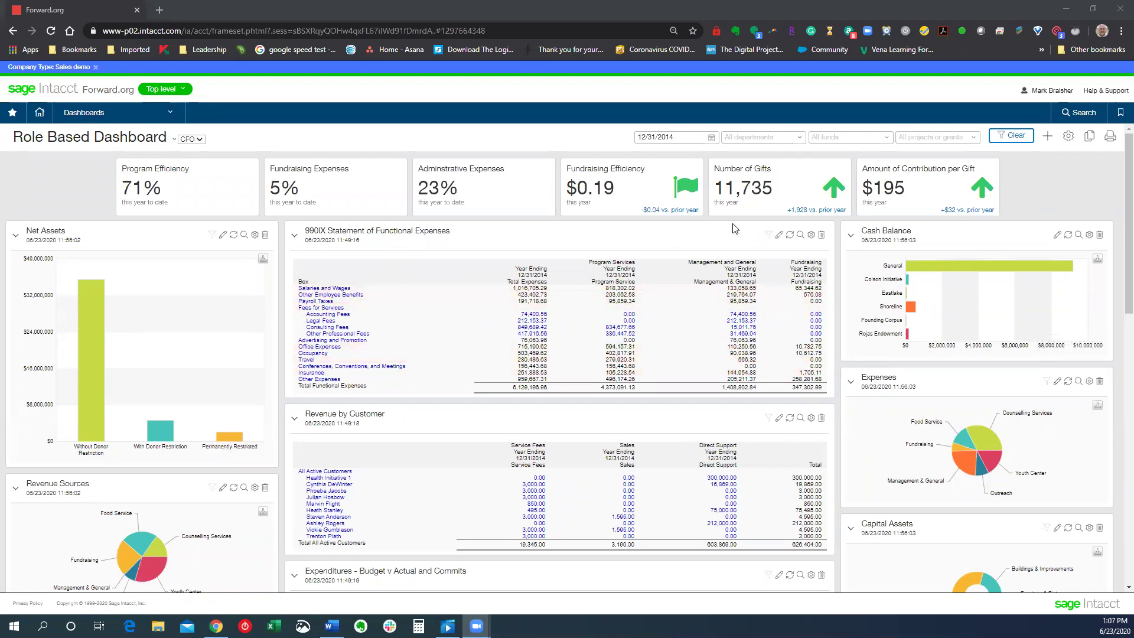
- Display the CEO version of the role-based dashboard and return to the CFO version
{"action": "mouse_move", "coordinate": [761, 199]}
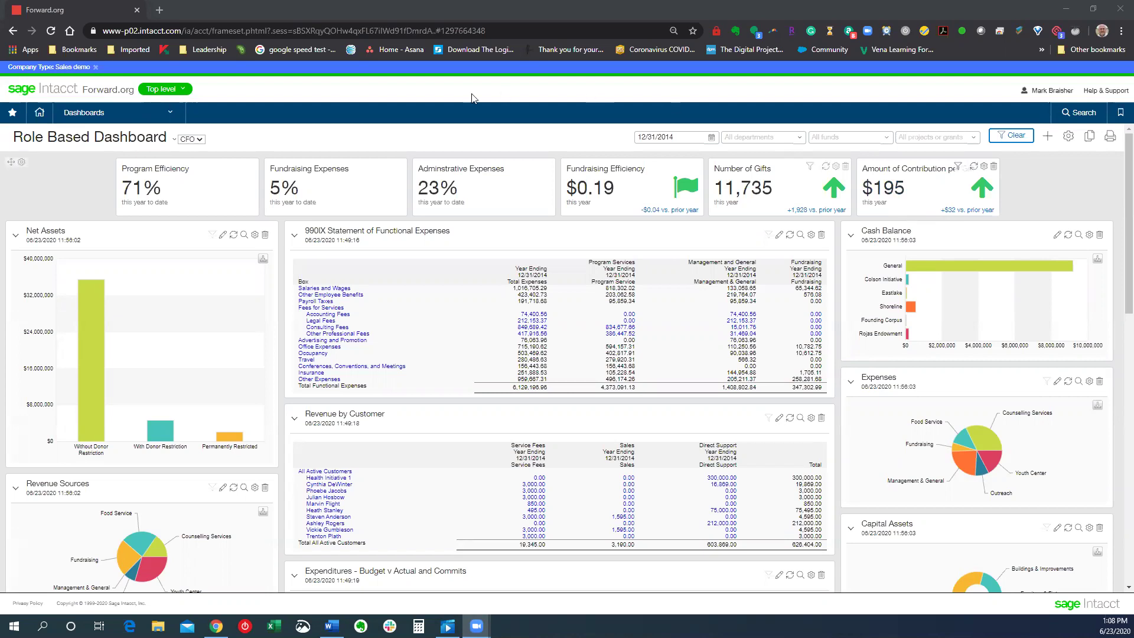
{"action": "left_click", "coordinate": [201, 139]}
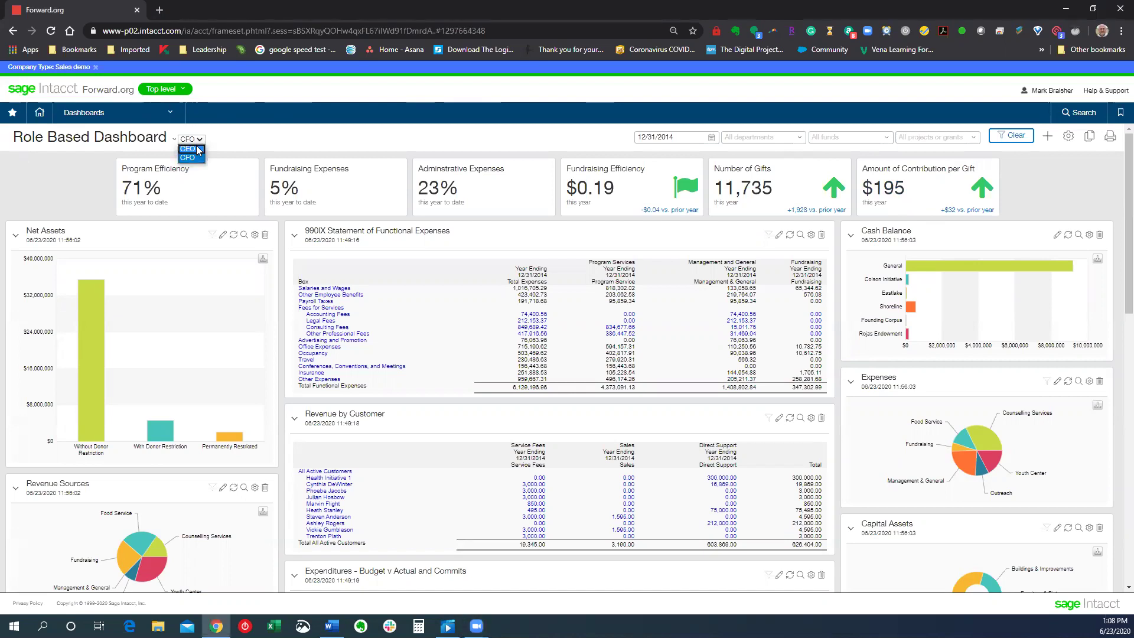
{"action": "left_click", "coordinate": [244, 135]}
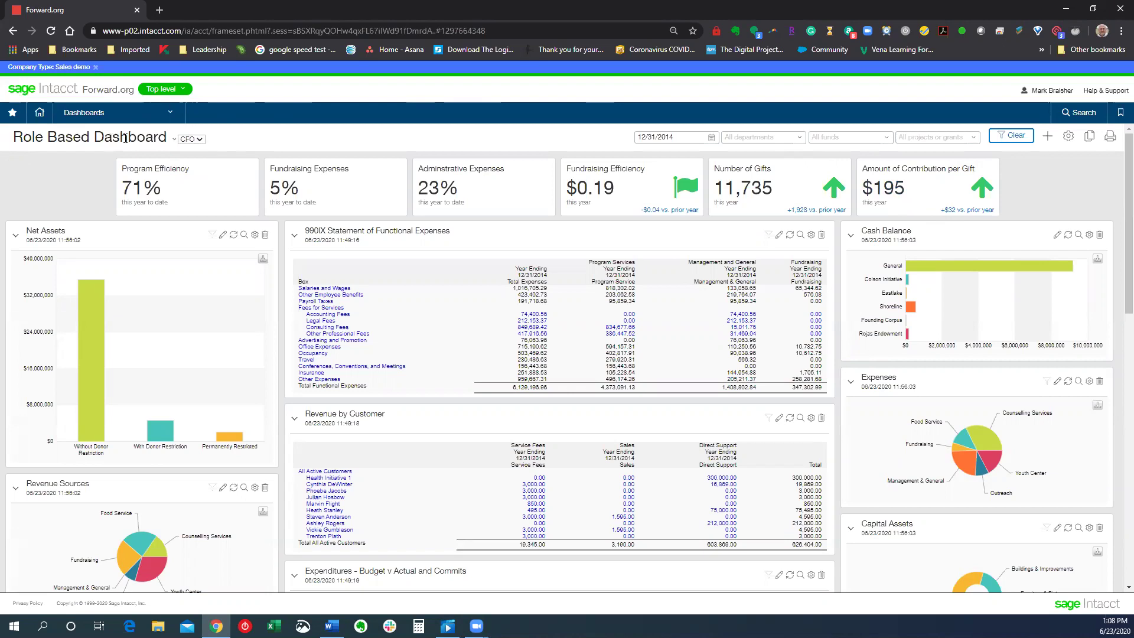
{"action": "left_click", "coordinate": [201, 140]}
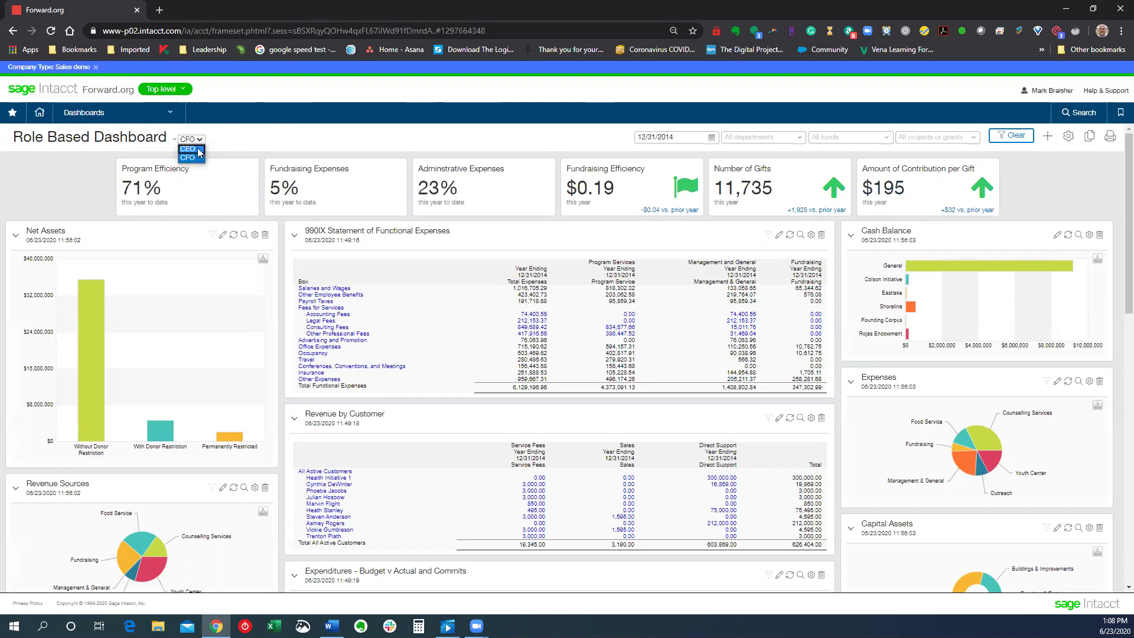
{"action": "left_click", "coordinate": [199, 150]}
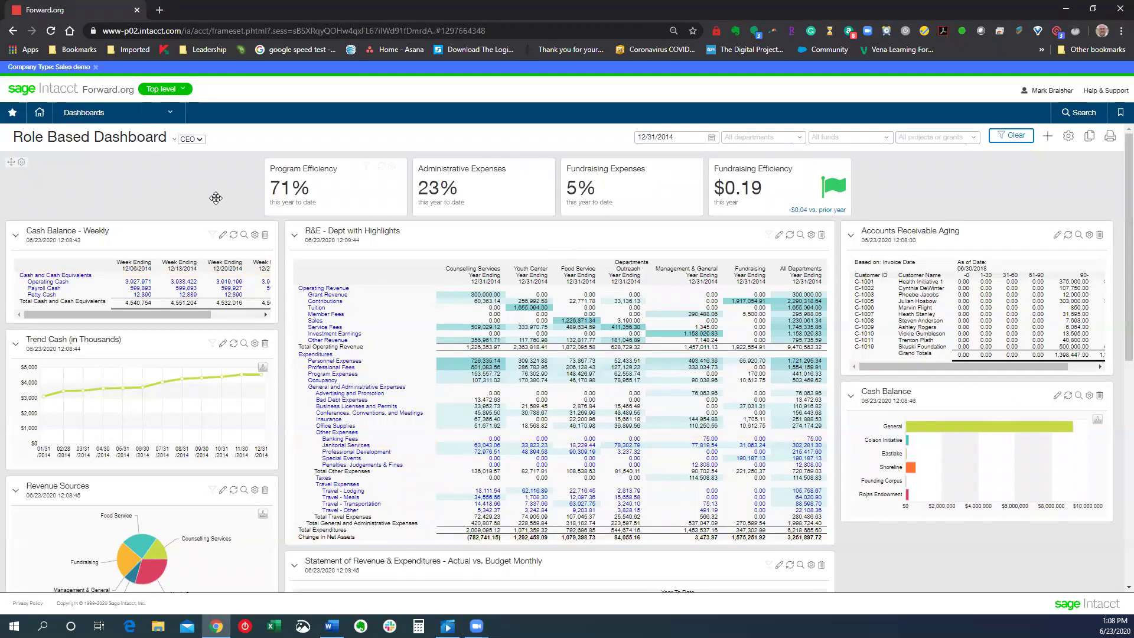
{"action": "left_click", "coordinate": [202, 139]}
{"action": "left_click", "coordinate": [200, 158]}
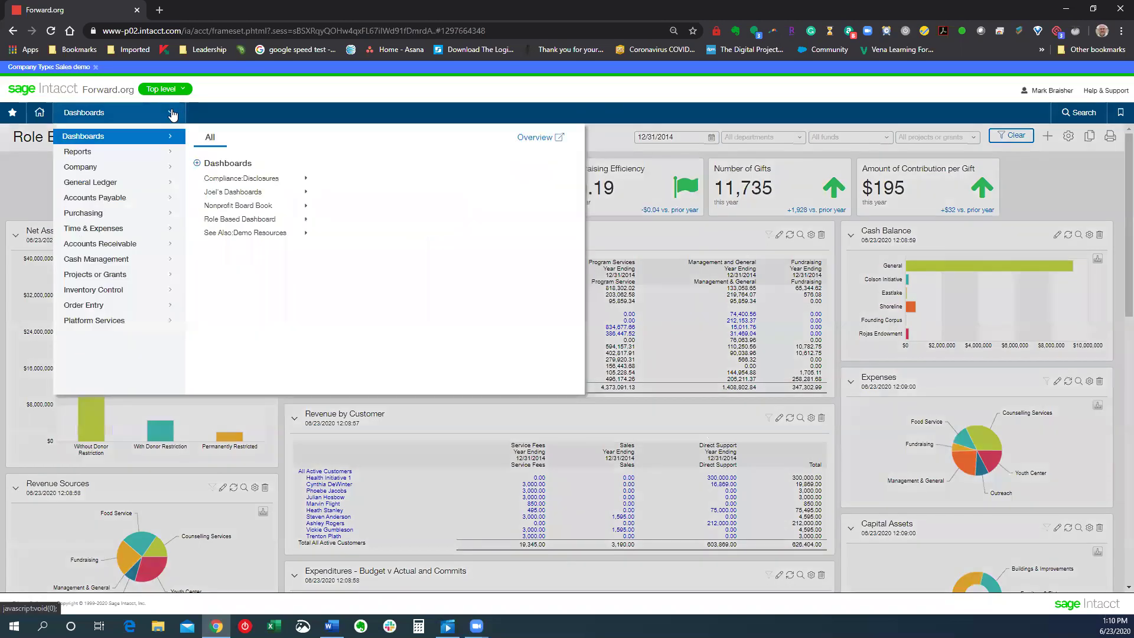
- Review the accounts, dimensions and reporting options available in the Reports setup, and leave without opening any of them
{"action": "left_click", "coordinate": [171, 112]}
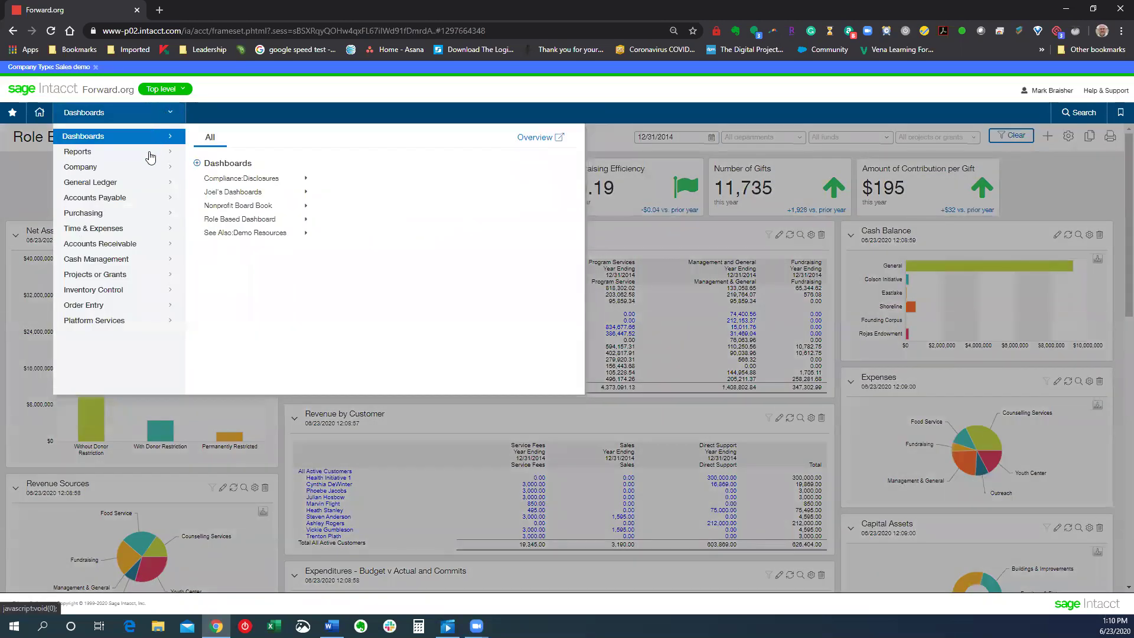
{"action": "mouse_move", "coordinate": [148, 154]}
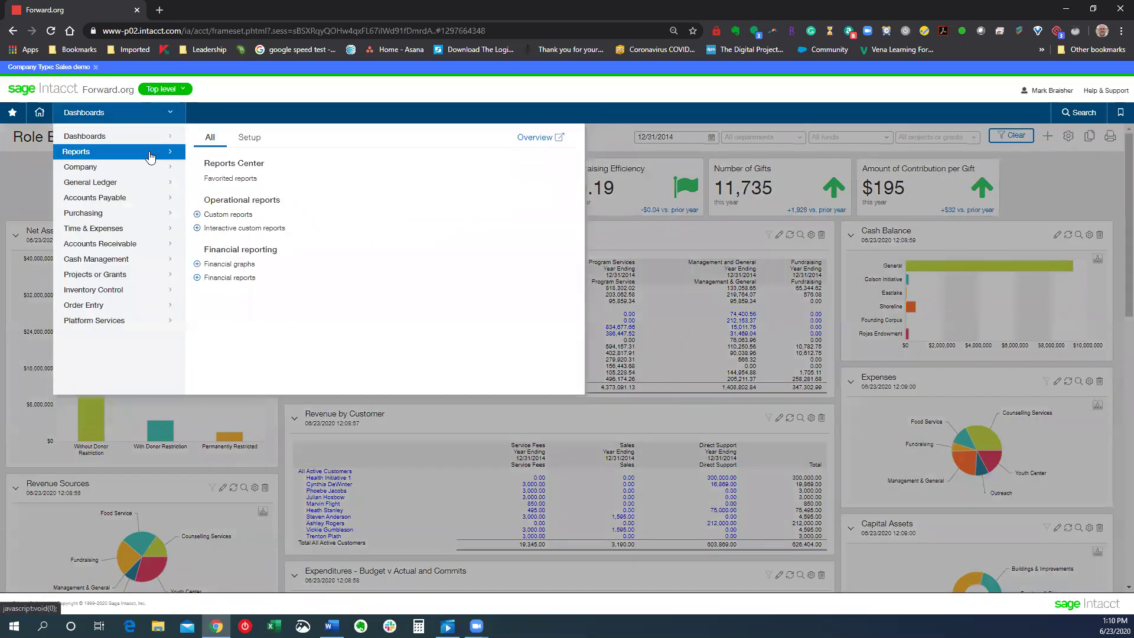
{"action": "left_click", "coordinate": [249, 141]}
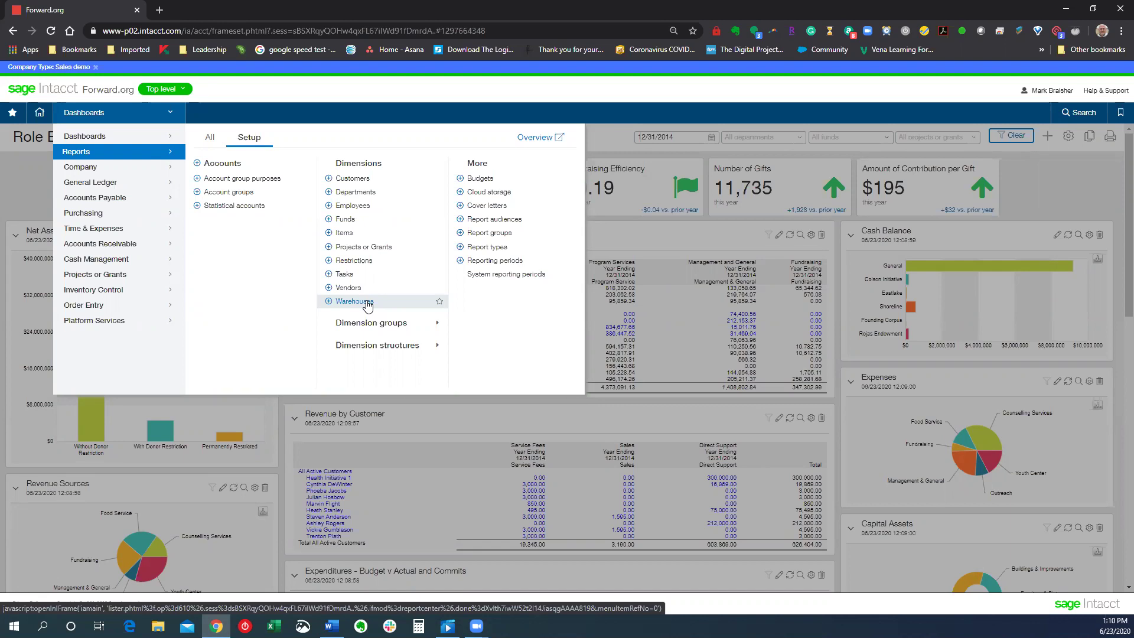
{"action": "left_click", "coordinate": [23, 180]}
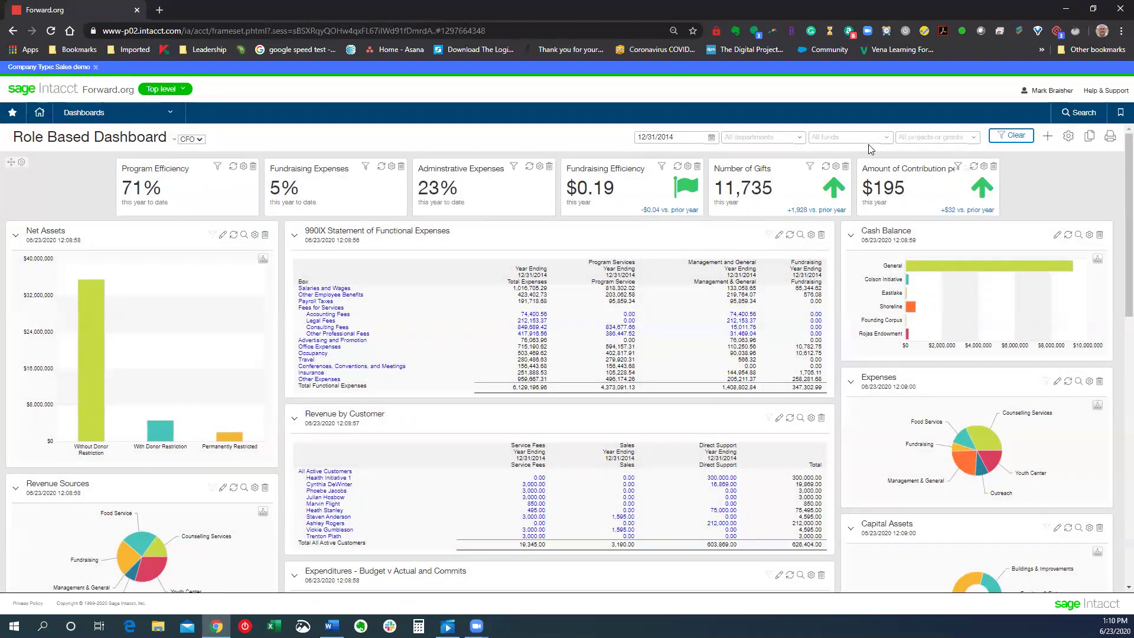
- Filter the CFO dashboard to the department 100--Counselling Services
{"action": "left_click", "coordinate": [800, 140]}
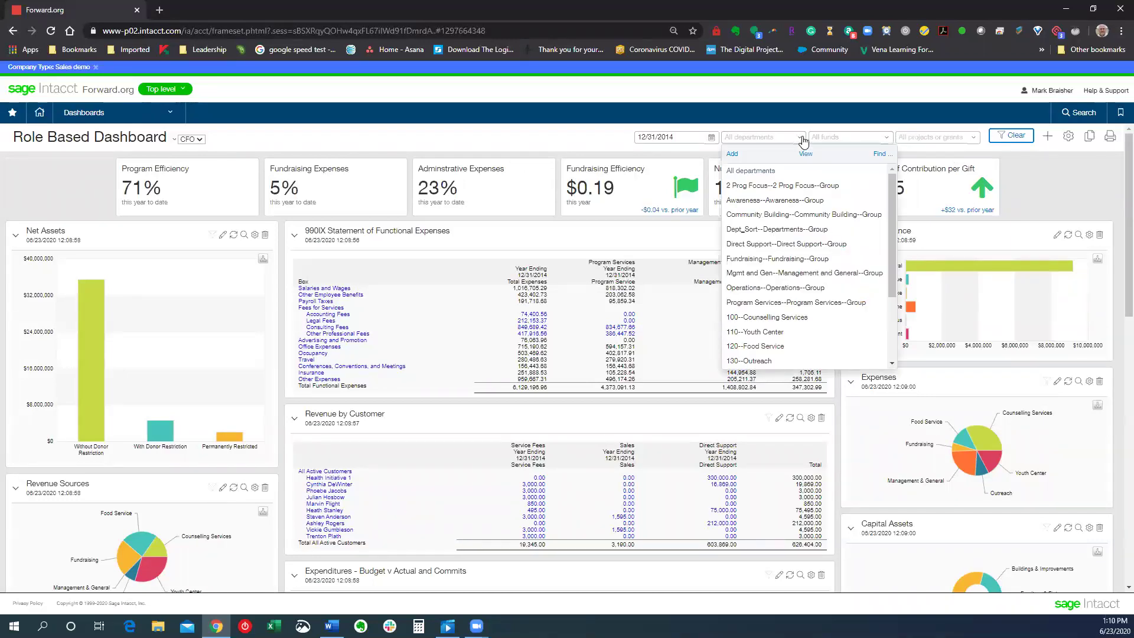
{"action": "left_click", "coordinate": [763, 319]}
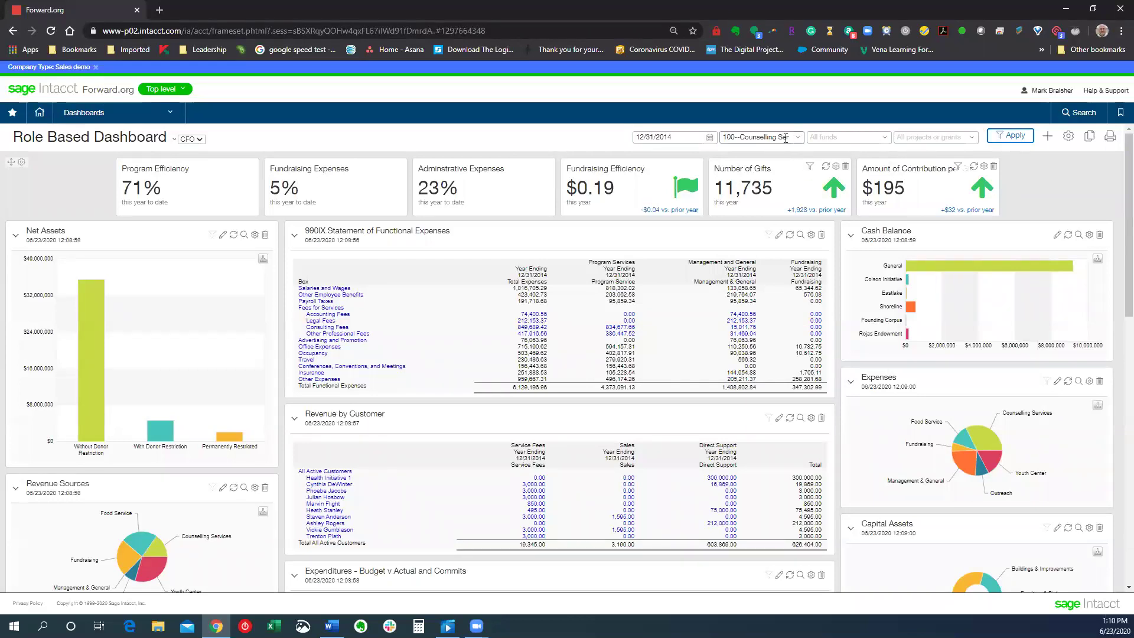
{"action": "left_click", "coordinate": [1014, 137]}
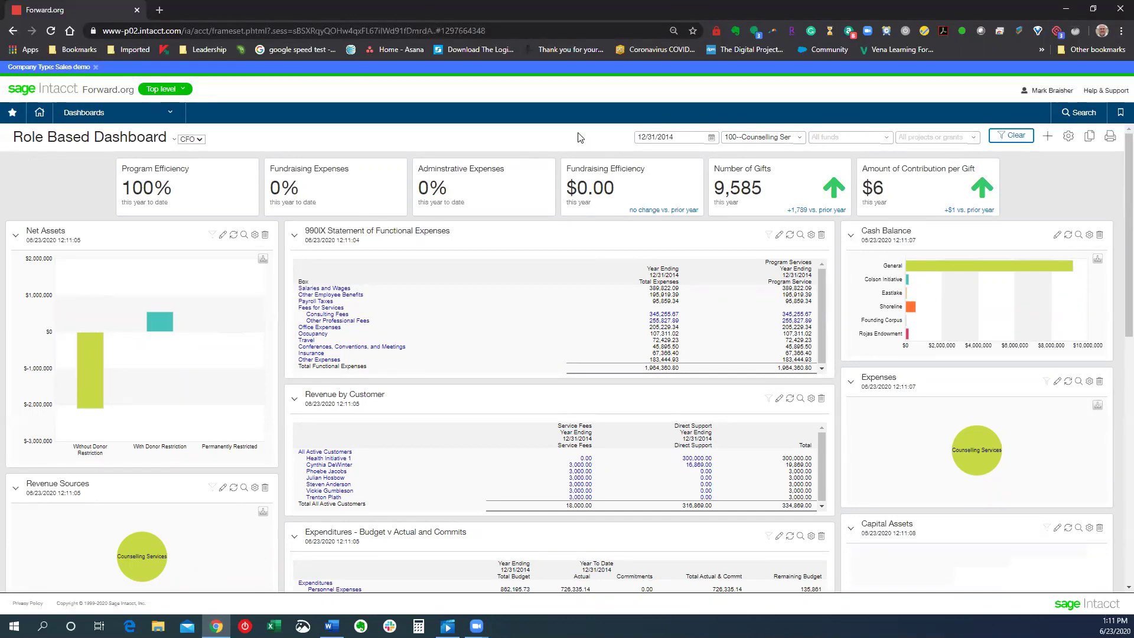
- Reset the dashboard's department filter to All departments and apply it
{"action": "left_click", "coordinate": [797, 140]}
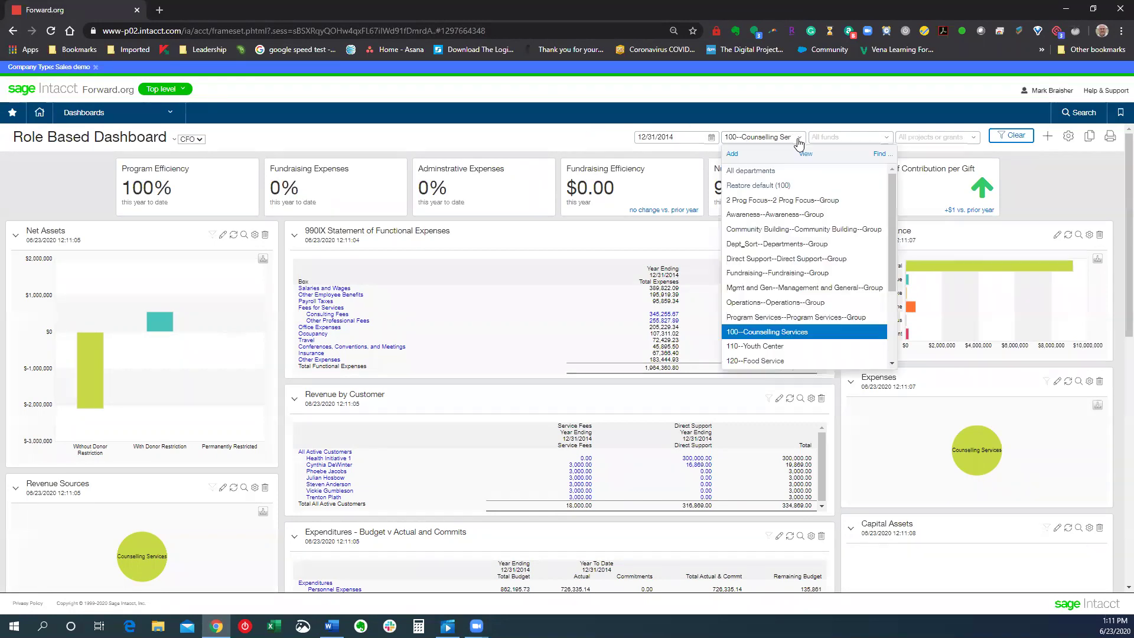
{"action": "left_click", "coordinate": [765, 169]}
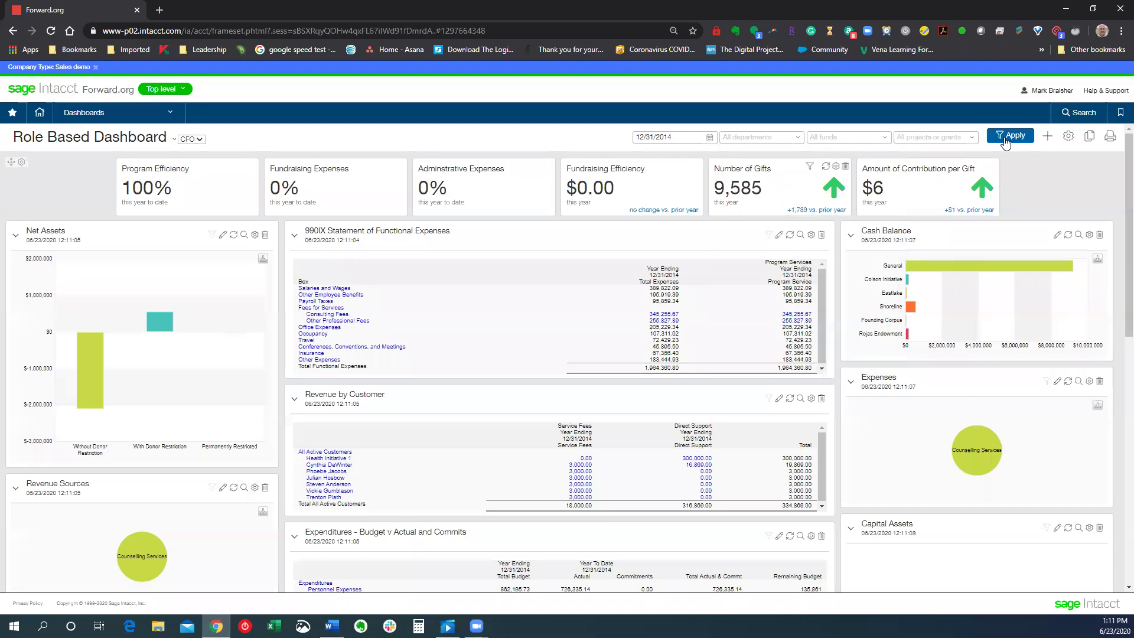
{"action": "left_click", "coordinate": [1005, 140]}
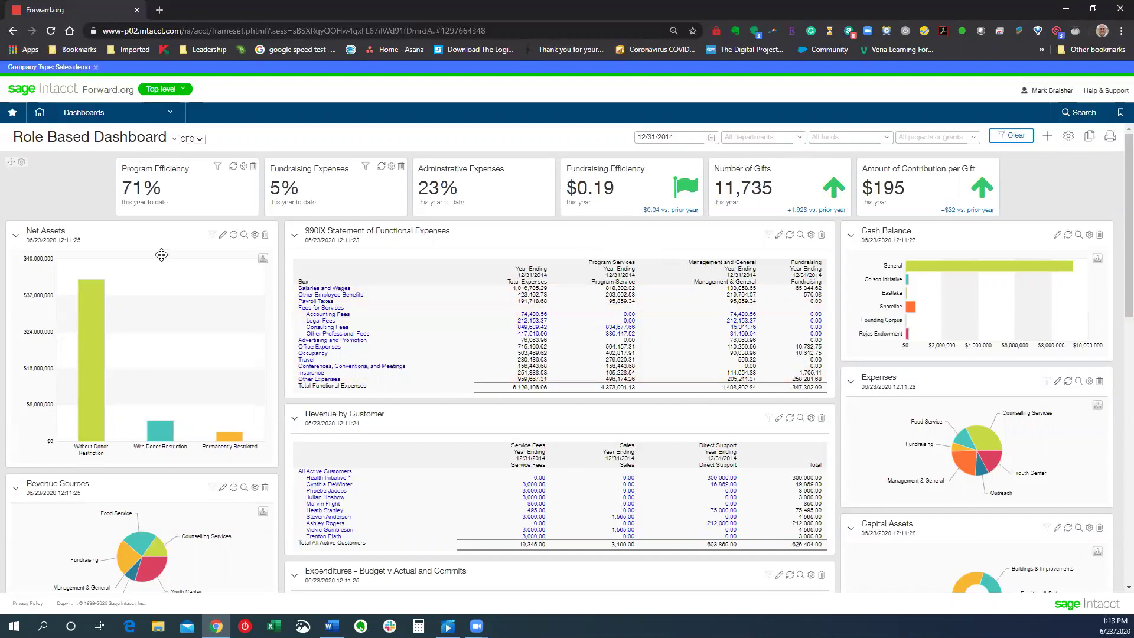
{"action": "left_click", "coordinate": [173, 117]}
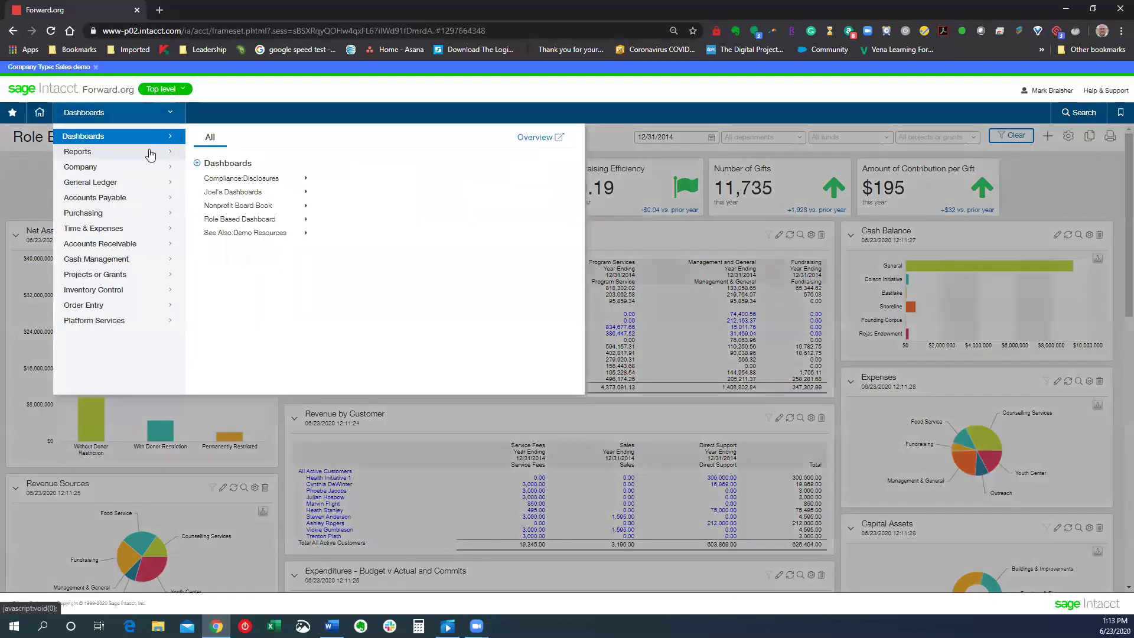
{"action": "mouse_move", "coordinate": [152, 152]}
{"action": "left_click", "coordinate": [210, 137]}
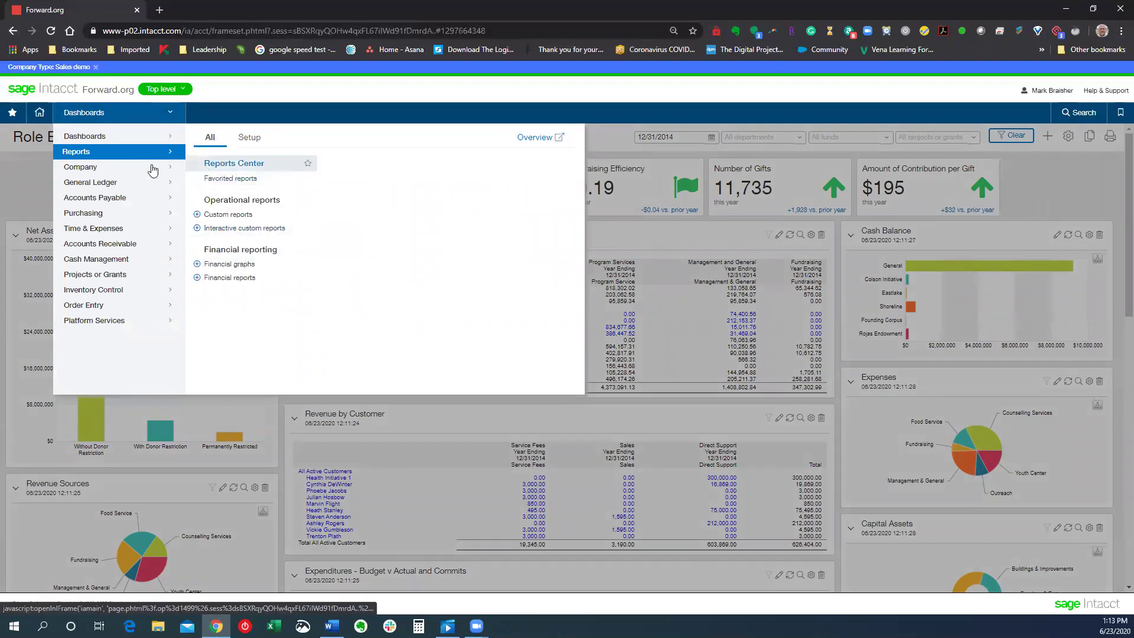
{"action": "left_click", "coordinate": [33, 172]}
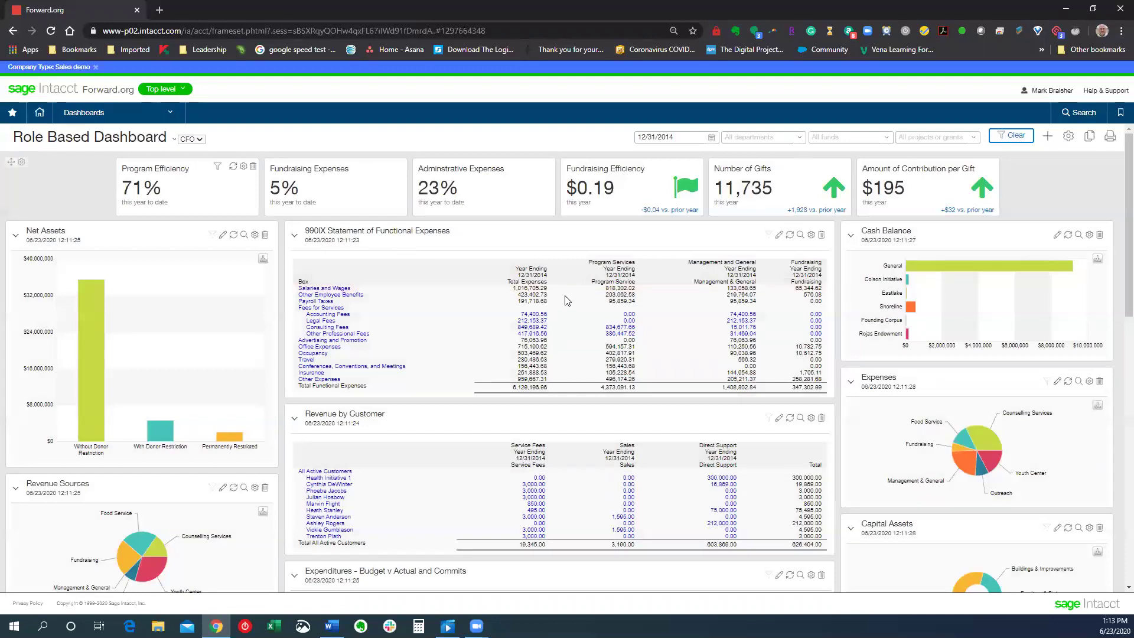
- Drill down from the Accounting Fees total expenses in the 990IX statement to the first 01/31/2014 journal entry, review its lines and close the report
{"action": "left_click", "coordinate": [538, 318]}
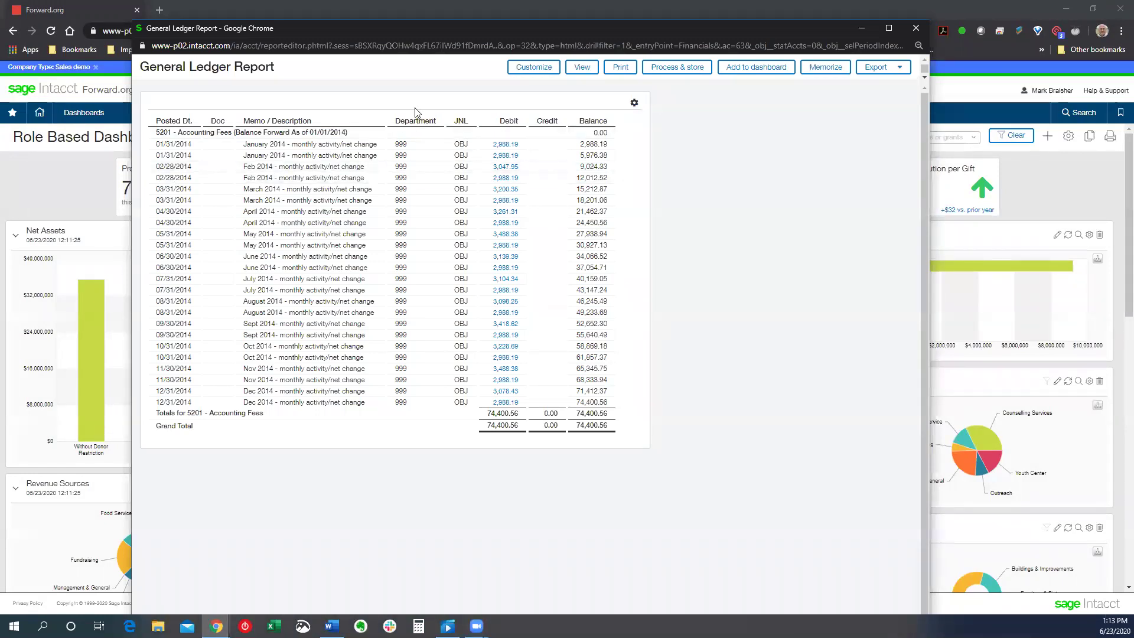
{"action": "left_click", "coordinate": [511, 146]}
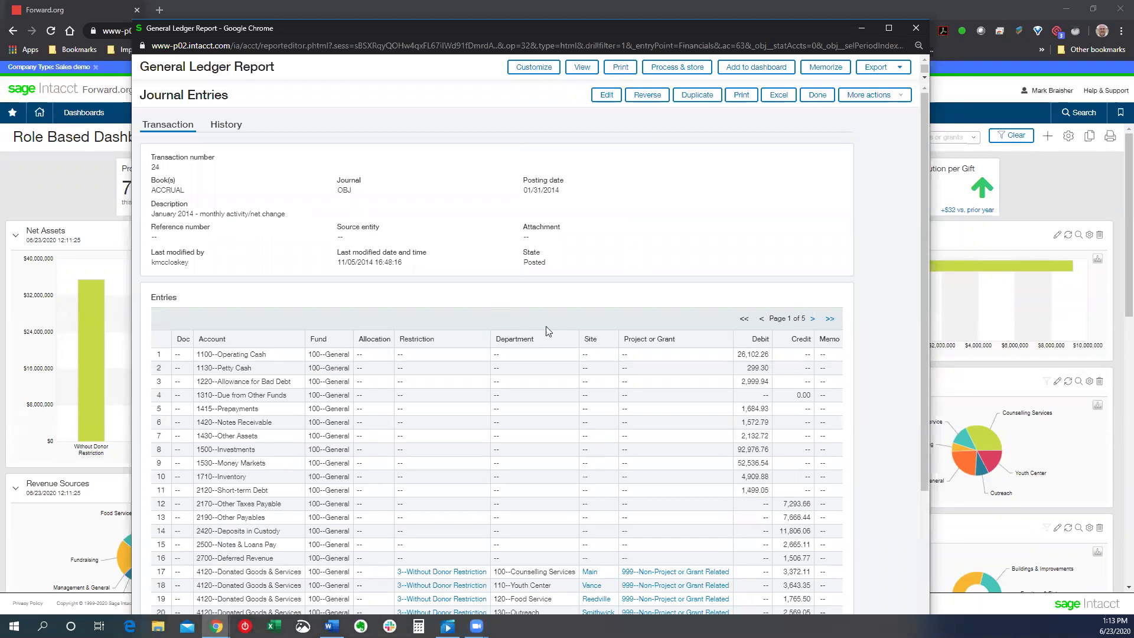
{"action": "scroll", "coordinate": [566, 349], "scroll_direction": "down", "scroll_amount": 3}
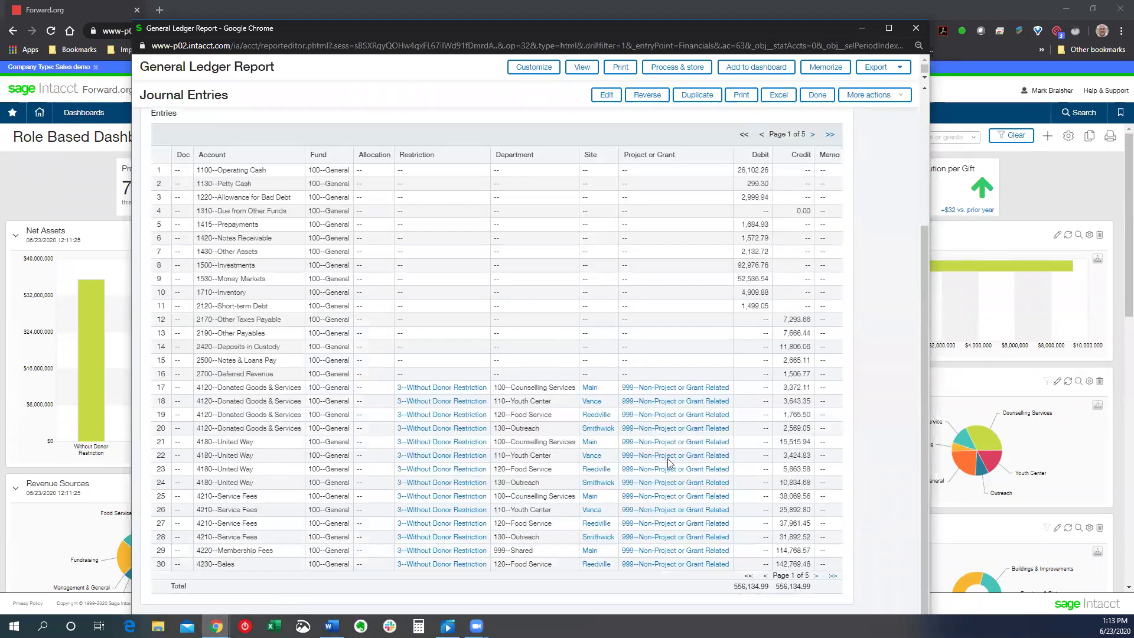
{"action": "scroll", "coordinate": [593, 438], "scroll_direction": "up", "scroll_amount": 3}
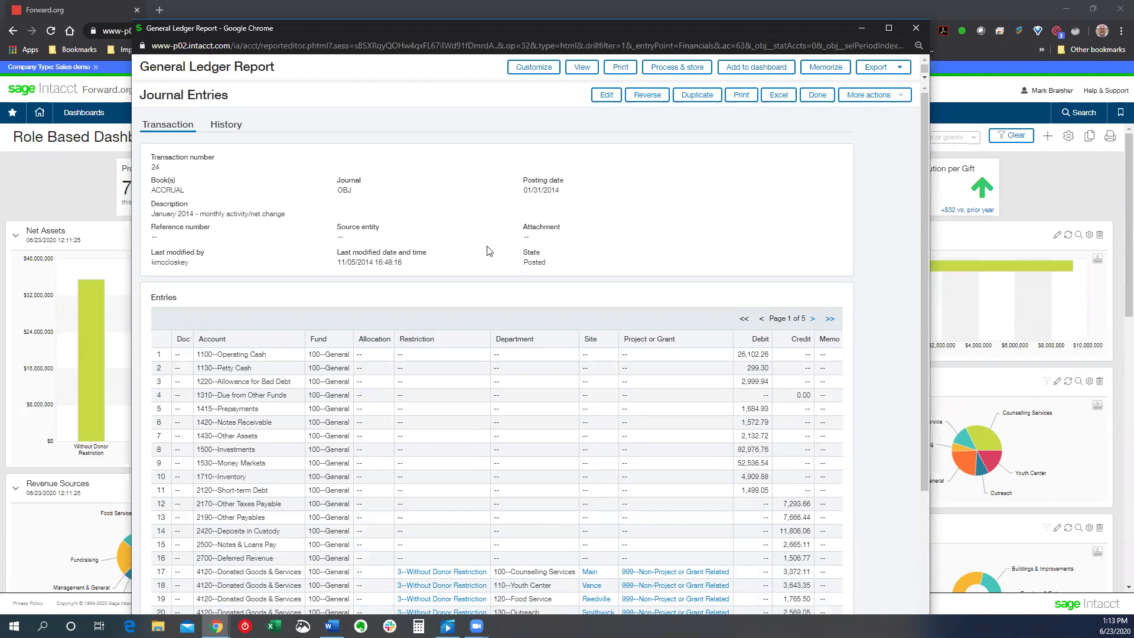
{"action": "left_click", "coordinate": [915, 28]}
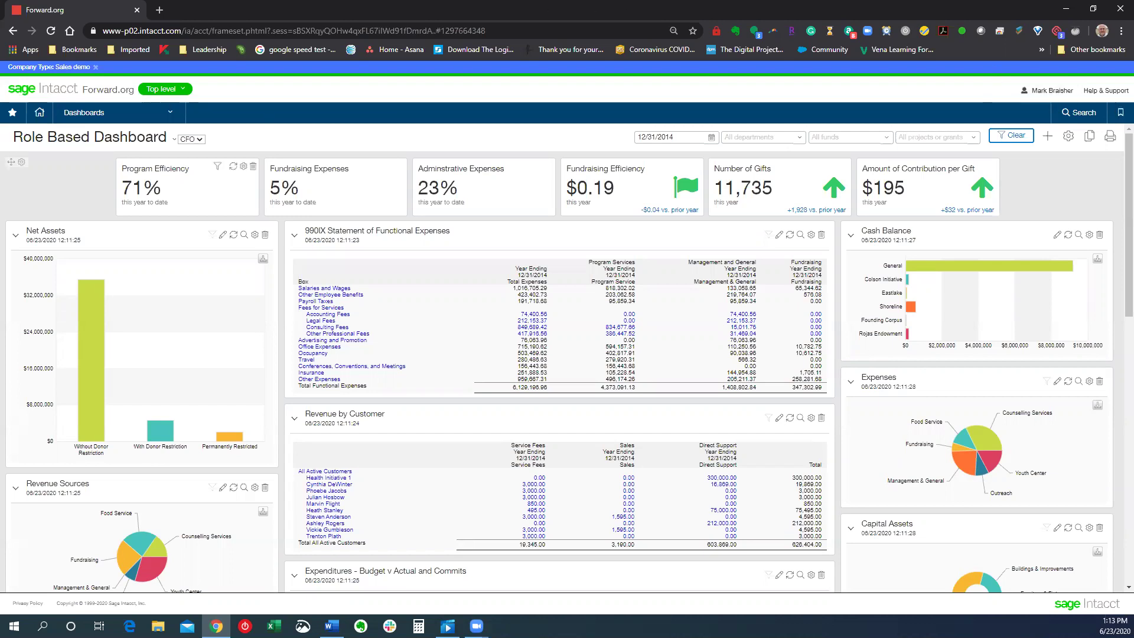
- Examine the 990IX Statement of Functional Expenses and the Revenue by Customer report on the CFO dashboard
{"action": "scroll", "coordinate": [526, 307], "scroll_direction": "down", "scroll_amount": 2}
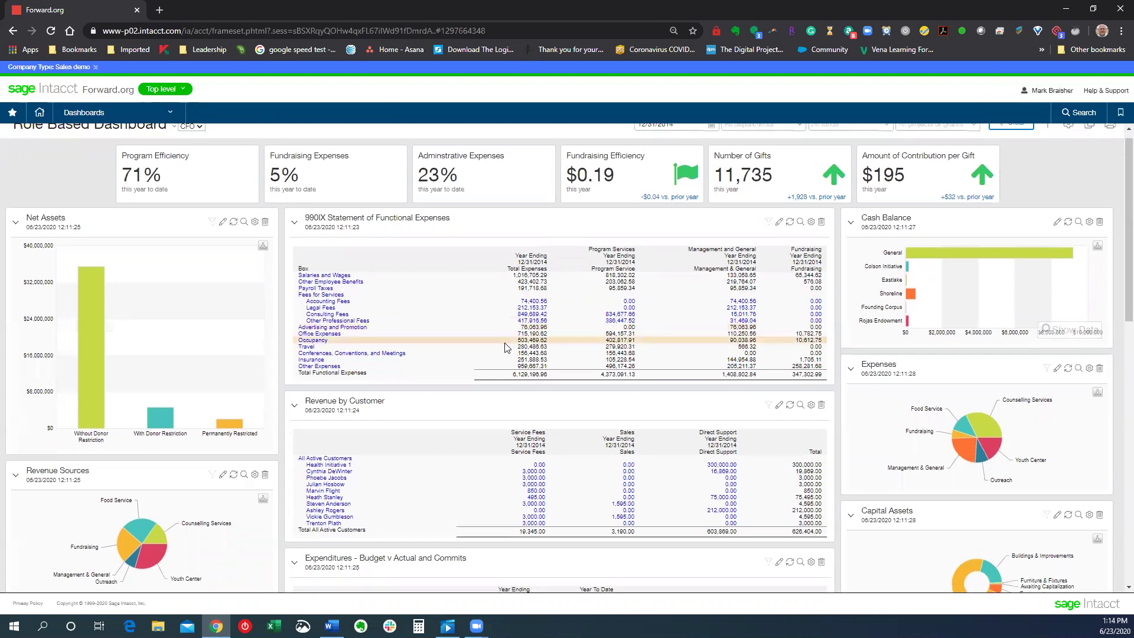
{"action": "scroll", "coordinate": [526, 306], "scroll_direction": "down", "scroll_amount": 1}
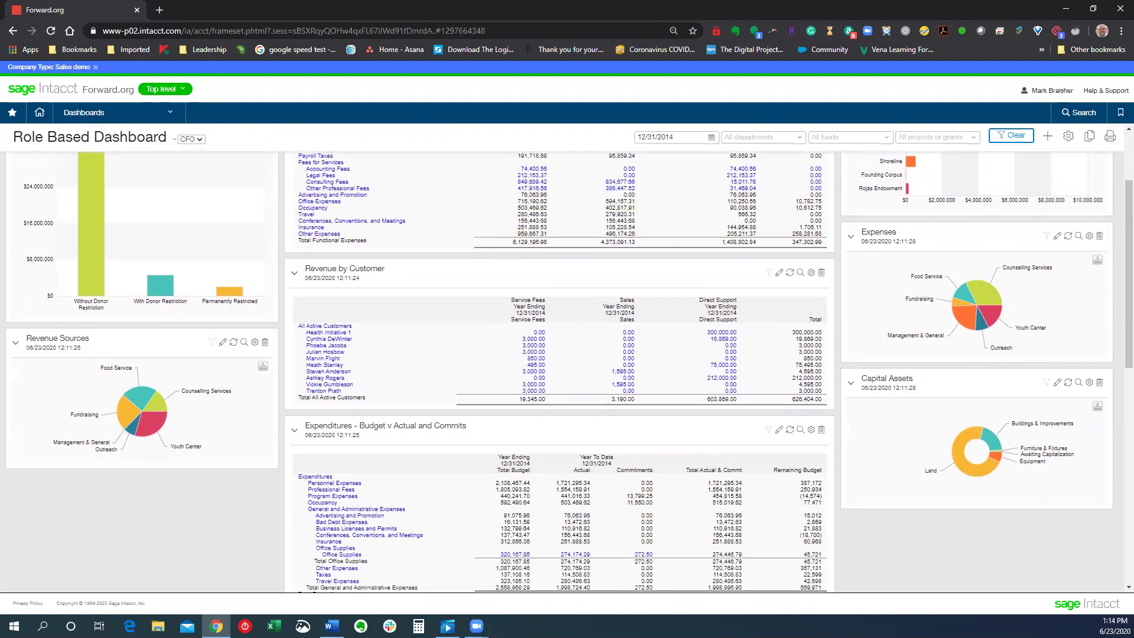
{"action": "scroll", "coordinate": [727, 331], "scroll_direction": "down", "scroll_amount": 1}
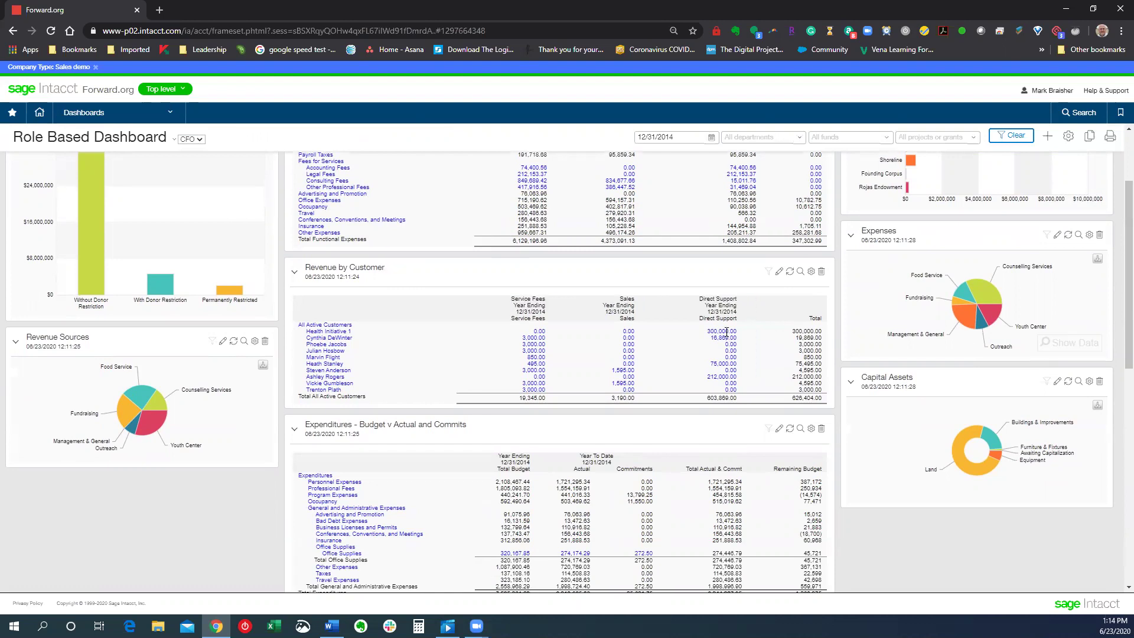
{"action": "scroll", "coordinate": [450, 342], "scroll_direction": "up", "scroll_amount": 3}
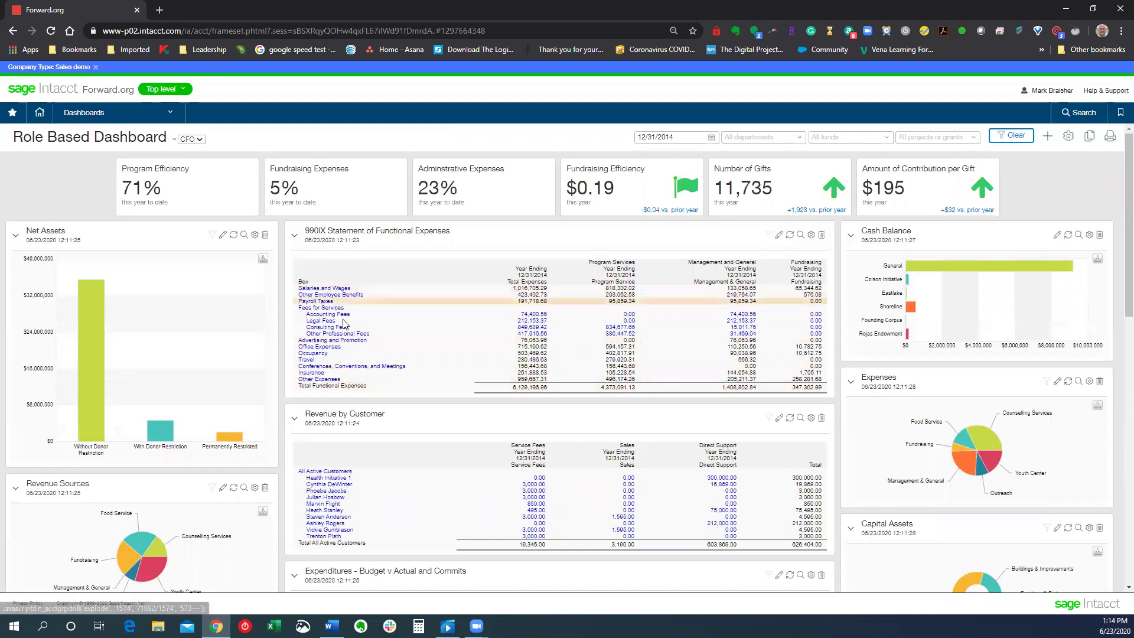
{"action": "scroll", "coordinate": [390, 374], "scroll_direction": "down", "scroll_amount": 2}
{"action": "scroll", "coordinate": [407, 366], "scroll_direction": "down", "scroll_amount": 1}
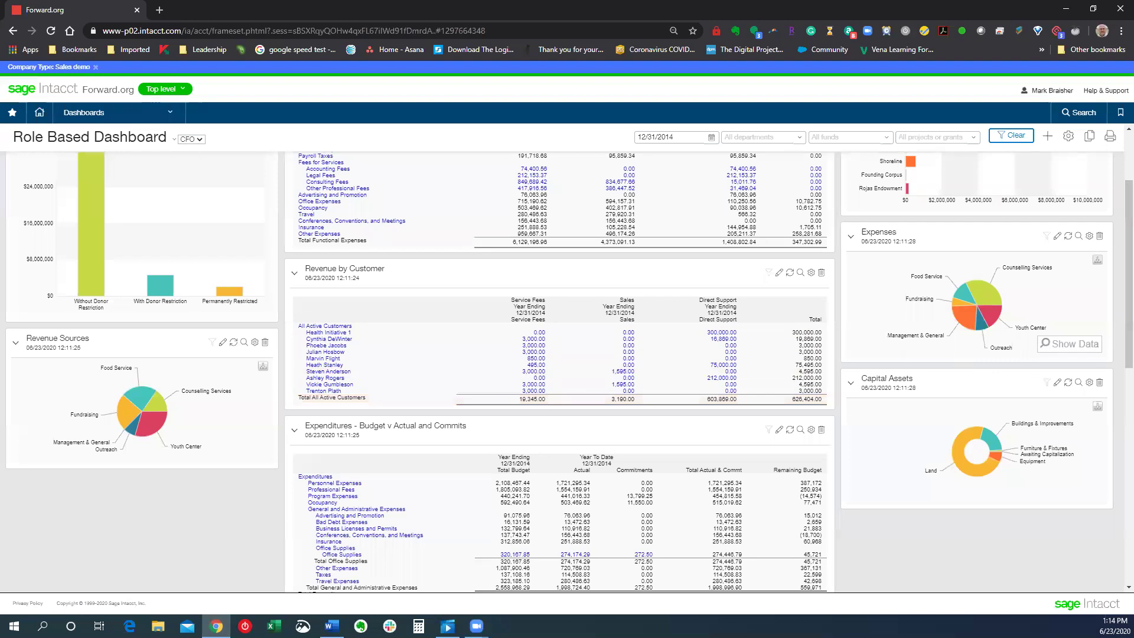
{"action": "key", "text": "alt+Tab"}
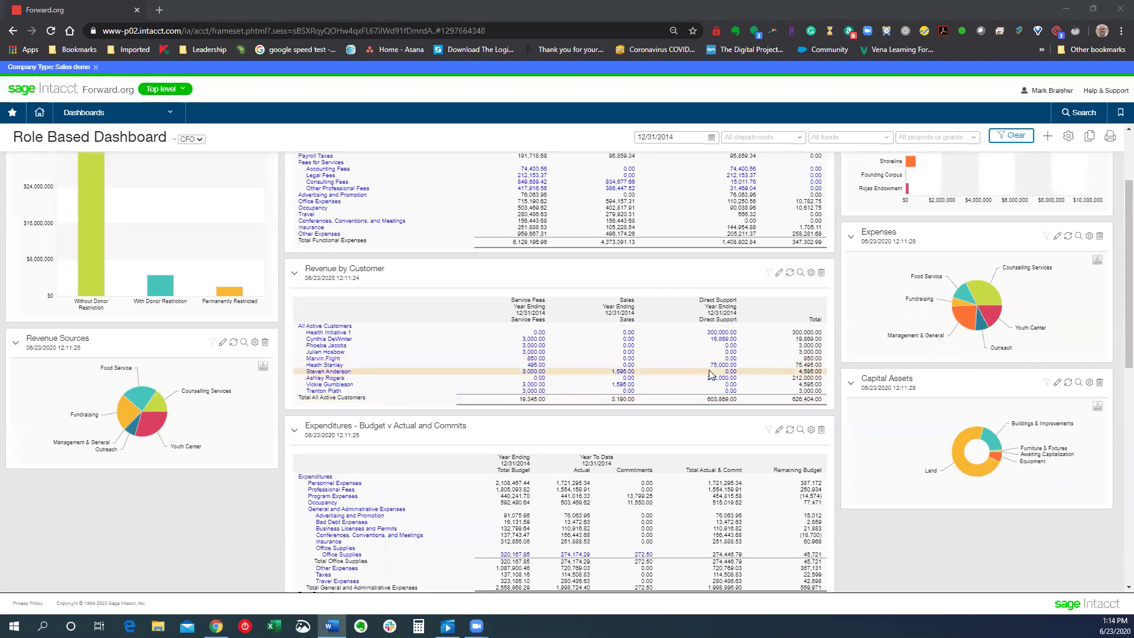
- Examine the Expenditures - Budget v Actual and Commits report and the R&E - Dept with Highlights report
{"action": "scroll", "coordinate": [712, 372], "scroll_direction": "down", "scroll_amount": 3}
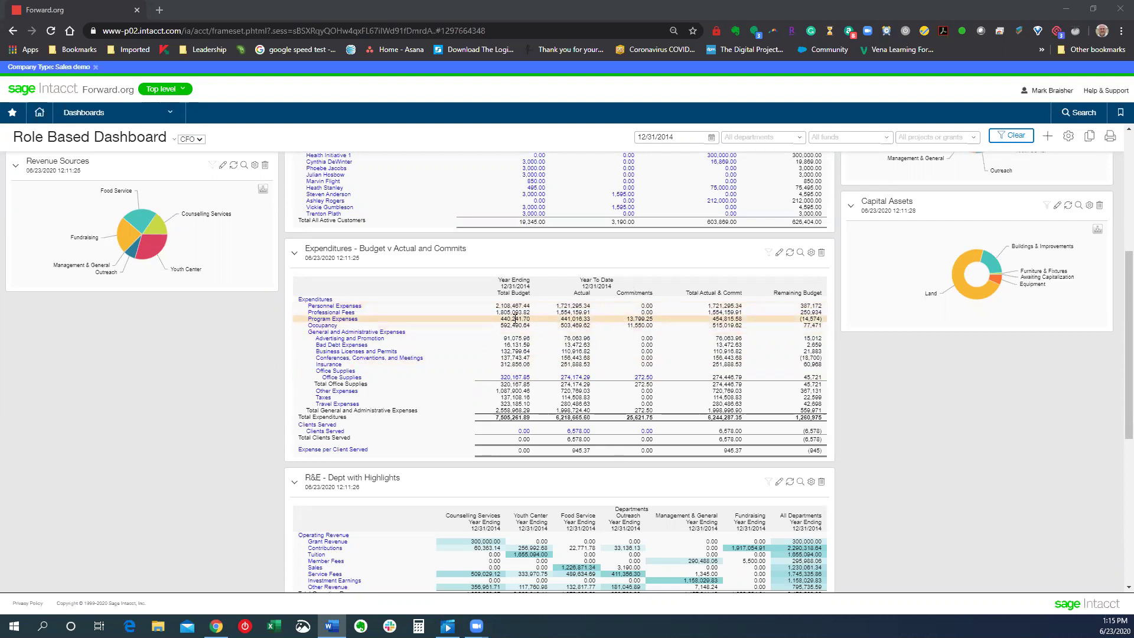
{"action": "key", "text": "ctrl"}
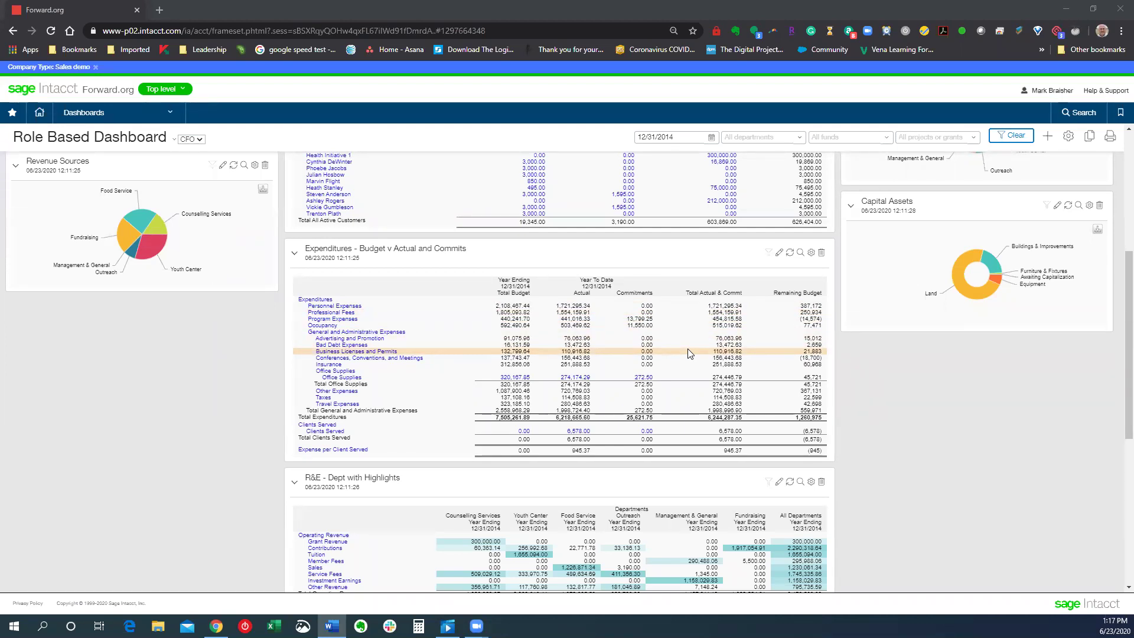
{"action": "scroll", "coordinate": [688, 353], "scroll_direction": "down", "scroll_amount": 1}
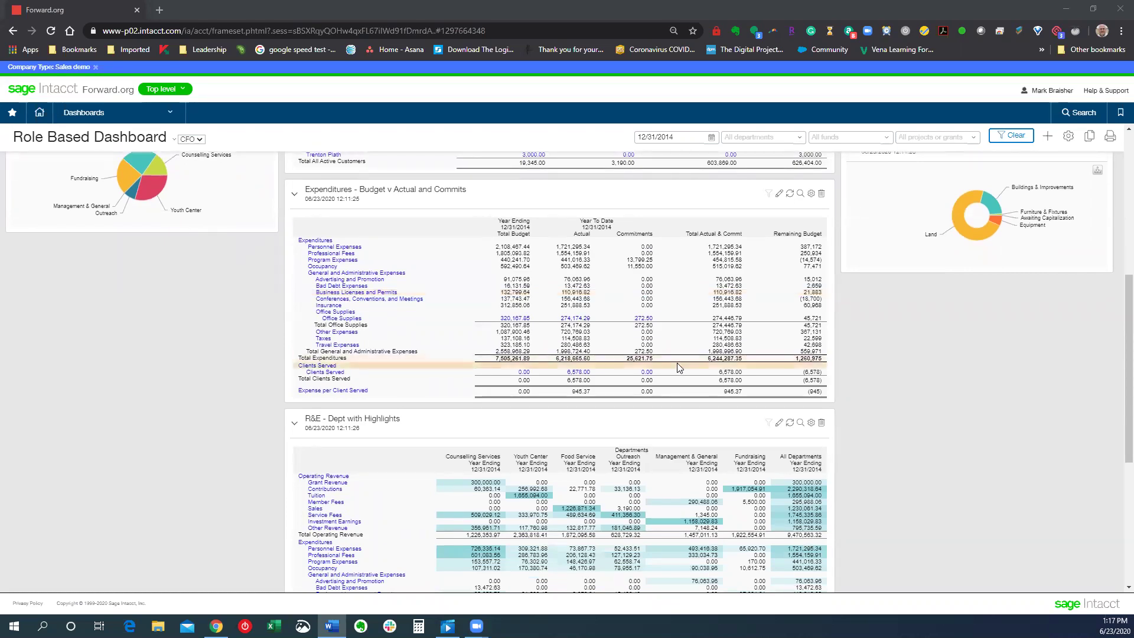
{"action": "scroll", "coordinate": [678, 371], "scroll_direction": "down", "scroll_amount": 2}
{"action": "scroll", "coordinate": [677, 369], "scroll_direction": "down", "scroll_amount": 2}
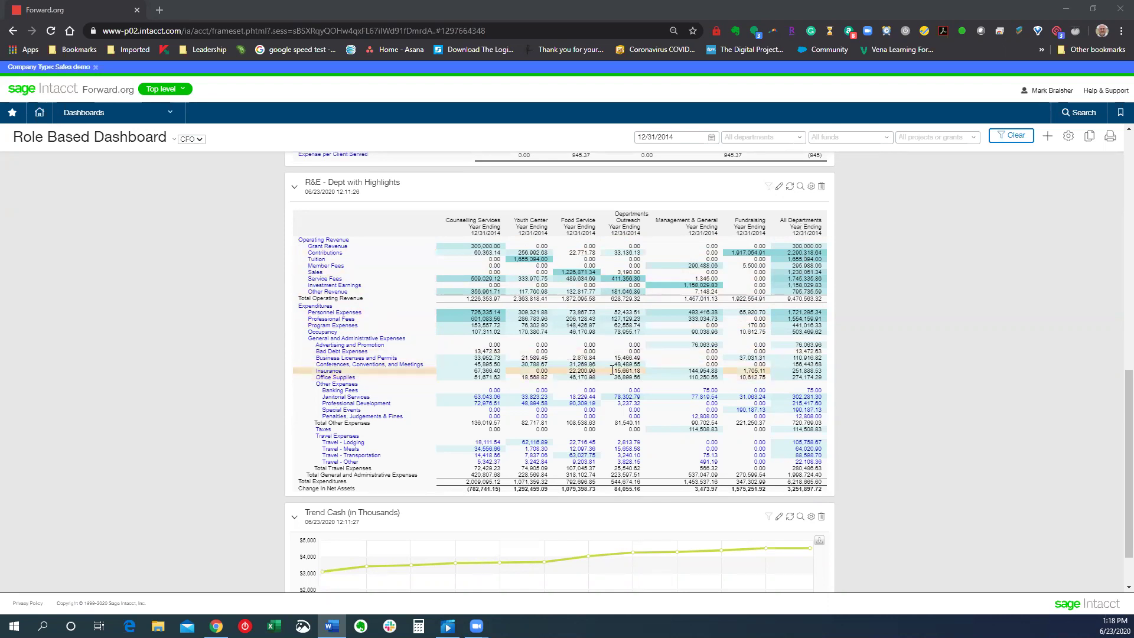
{"action": "scroll", "coordinate": [612, 371], "scroll_direction": "up", "scroll_amount": 2}
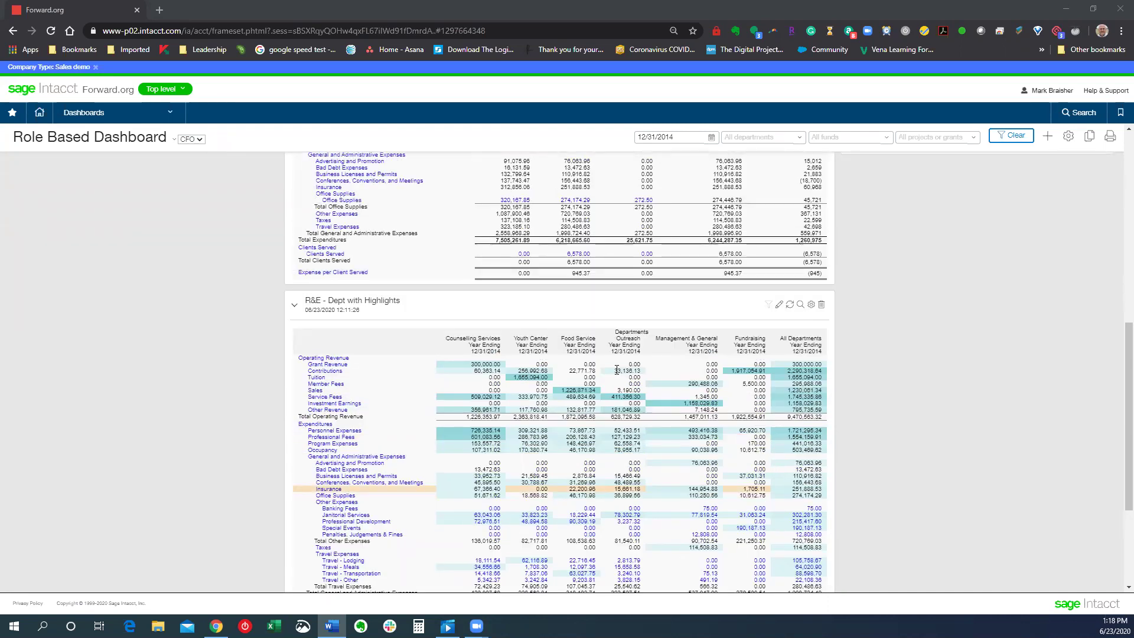
- Review the CFO dashboard's expenditure, functional expense and revenue reports together with the performance cards above them
{"action": "scroll", "coordinate": [617, 370], "scroll_direction": "up", "scroll_amount": 3}
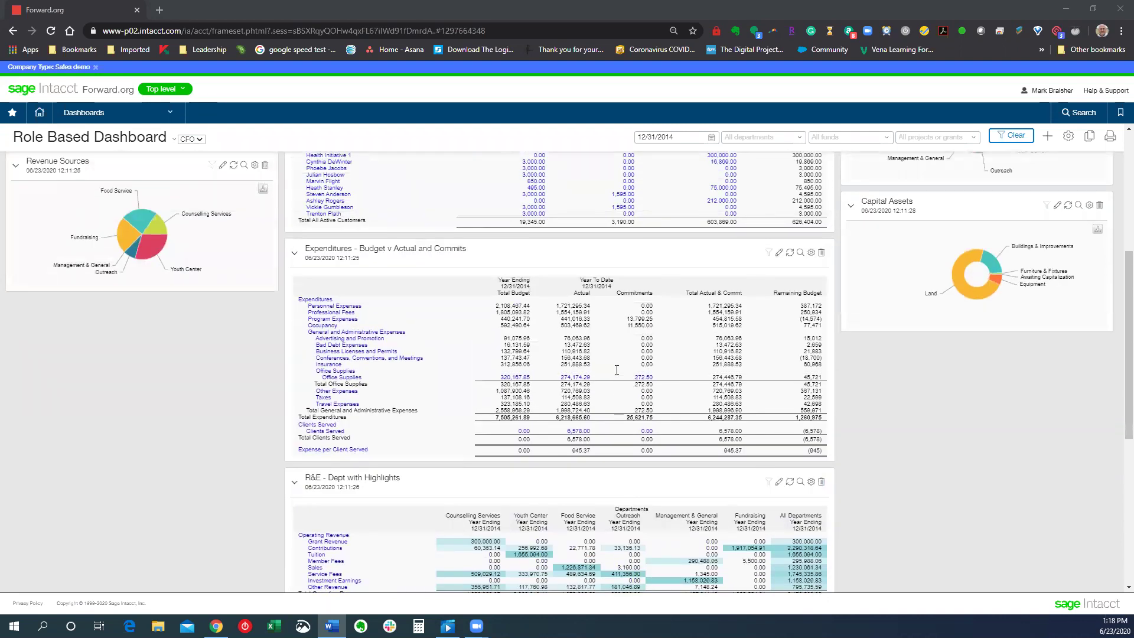
{"action": "scroll", "coordinate": [617, 369], "scroll_direction": "up", "scroll_amount": 2}
{"action": "scroll", "coordinate": [614, 370], "scroll_direction": "down", "scroll_amount": 2}
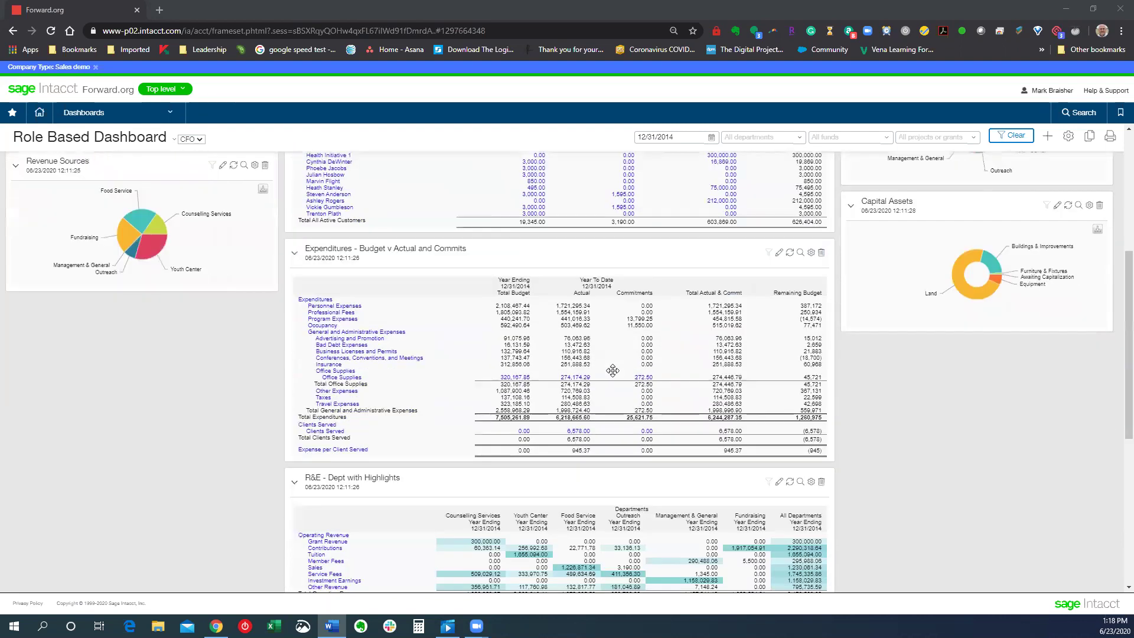
{"action": "scroll", "coordinate": [612, 370], "scroll_direction": "up", "scroll_amount": 6}
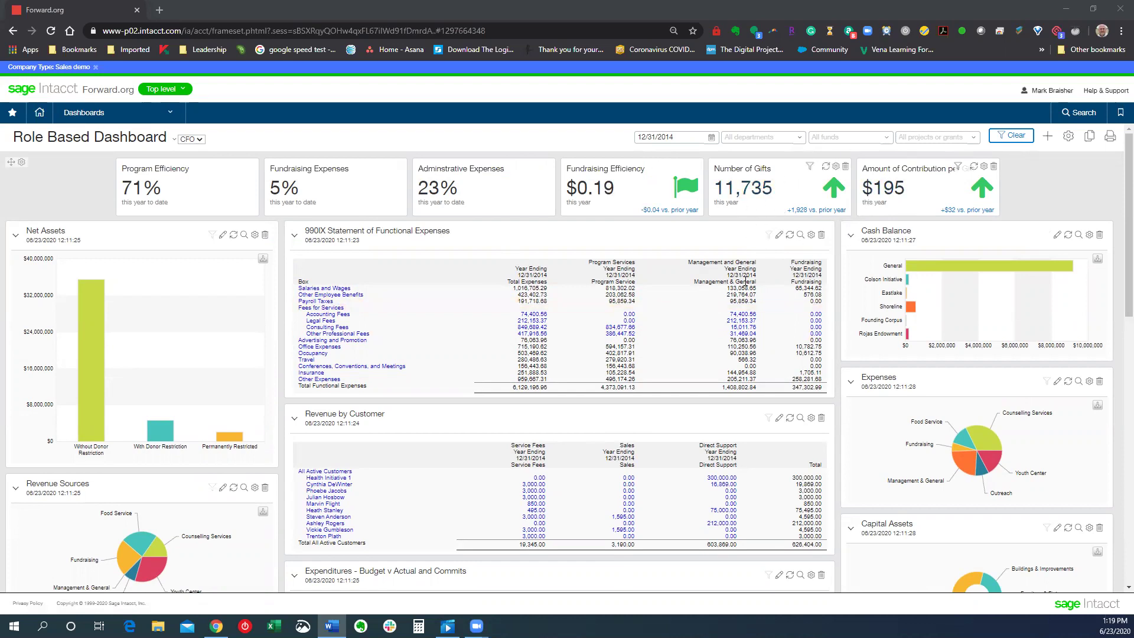
{"action": "scroll", "coordinate": [691, 268], "scroll_direction": "down", "scroll_amount": 2}
{"action": "scroll", "coordinate": [687, 268], "scroll_direction": "up", "scroll_amount": 2}
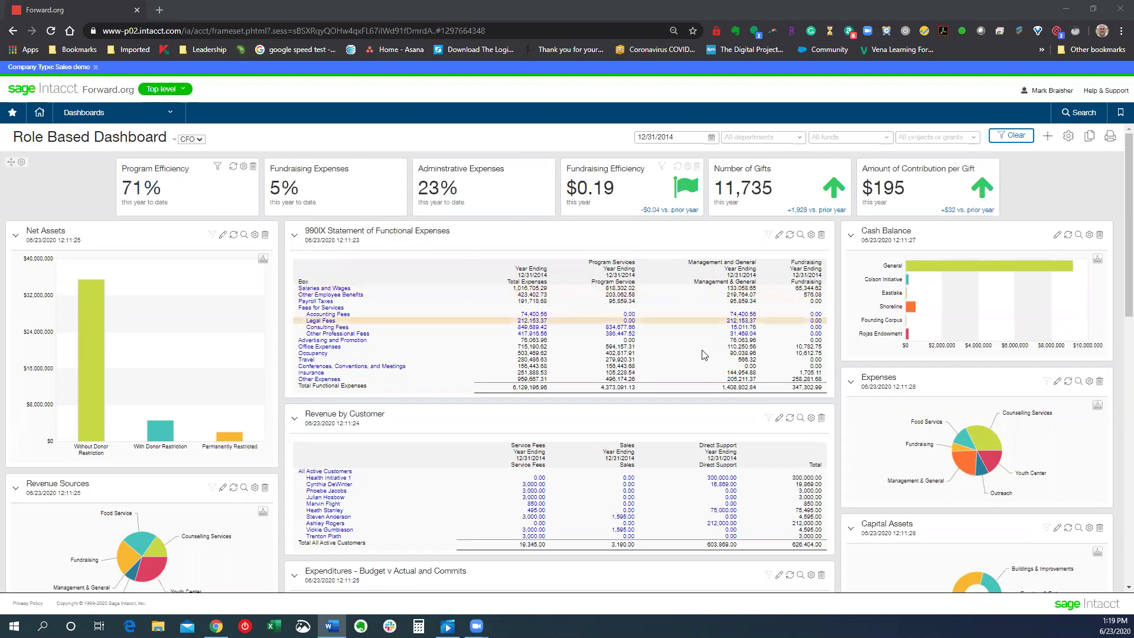
{"action": "scroll", "coordinate": [594, 349], "scroll_direction": "down", "scroll_amount": 3}
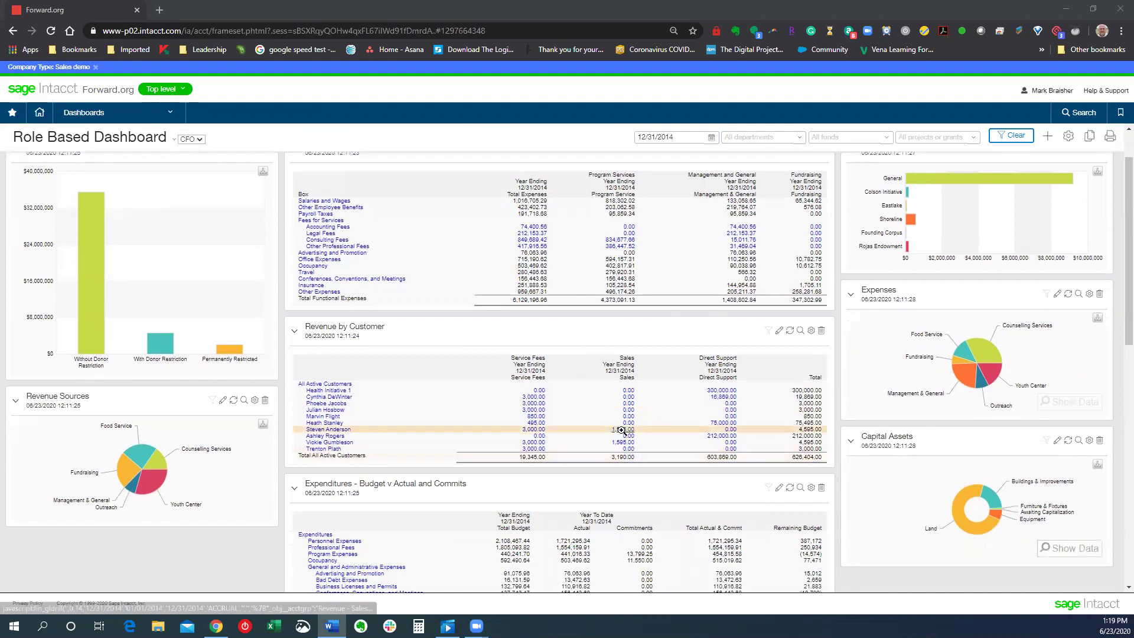
{"action": "scroll", "coordinate": [487, 403], "scroll_direction": "up", "scroll_amount": 2}
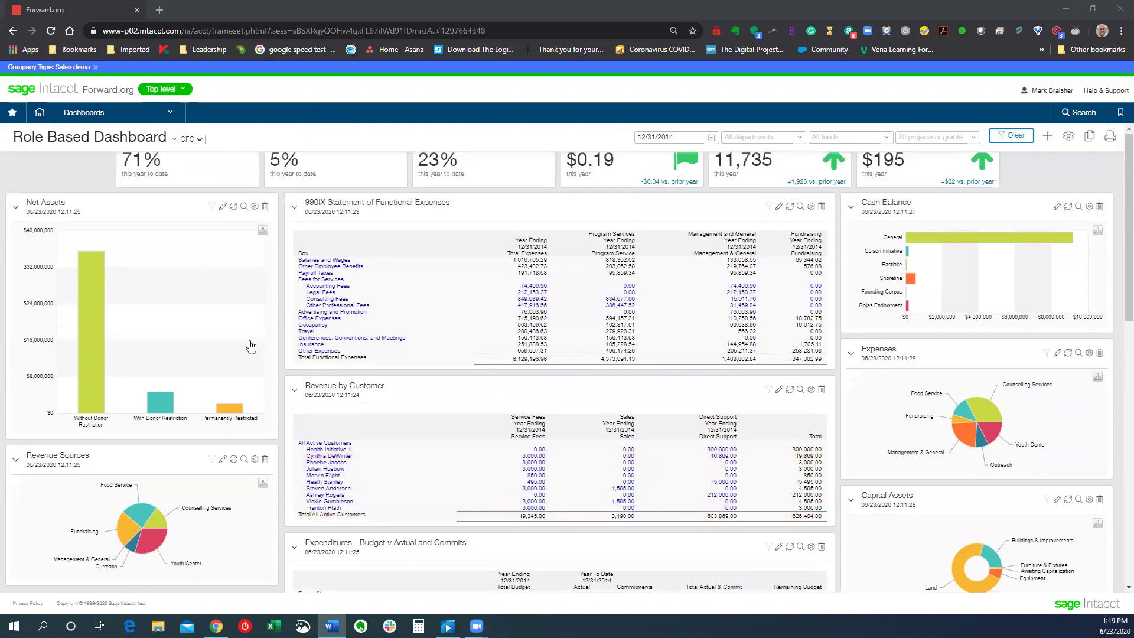
{"action": "scroll", "coordinate": [248, 347], "scroll_direction": "up", "scroll_amount": 1}
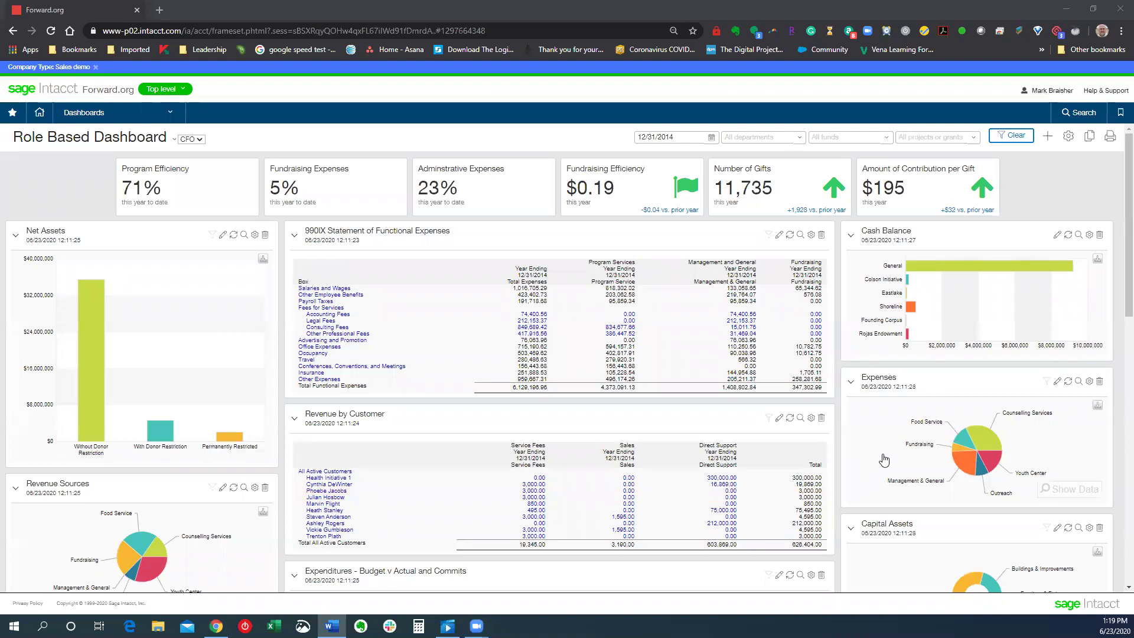
- Examine the Expenses, Capital Assets and Revenue Sources charts alongside the dashboard's financial reports
{"action": "mouse_move", "coordinate": [976, 477]}
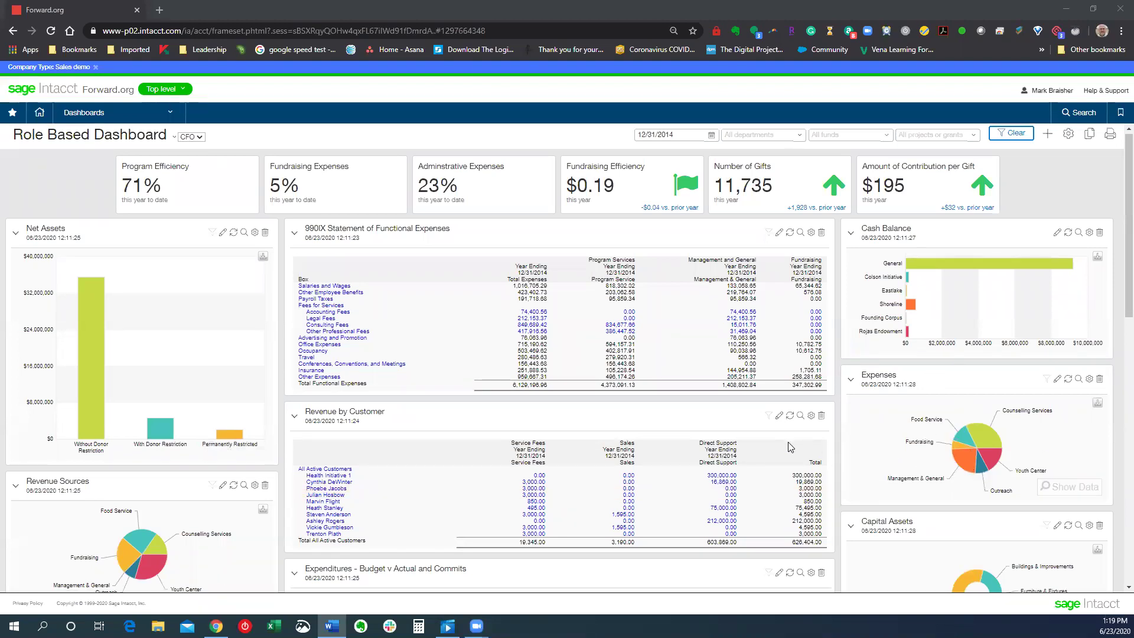
{"action": "scroll", "coordinate": [788, 442], "scroll_direction": "down", "scroll_amount": 2}
{"action": "mouse_move", "coordinate": [987, 367]}
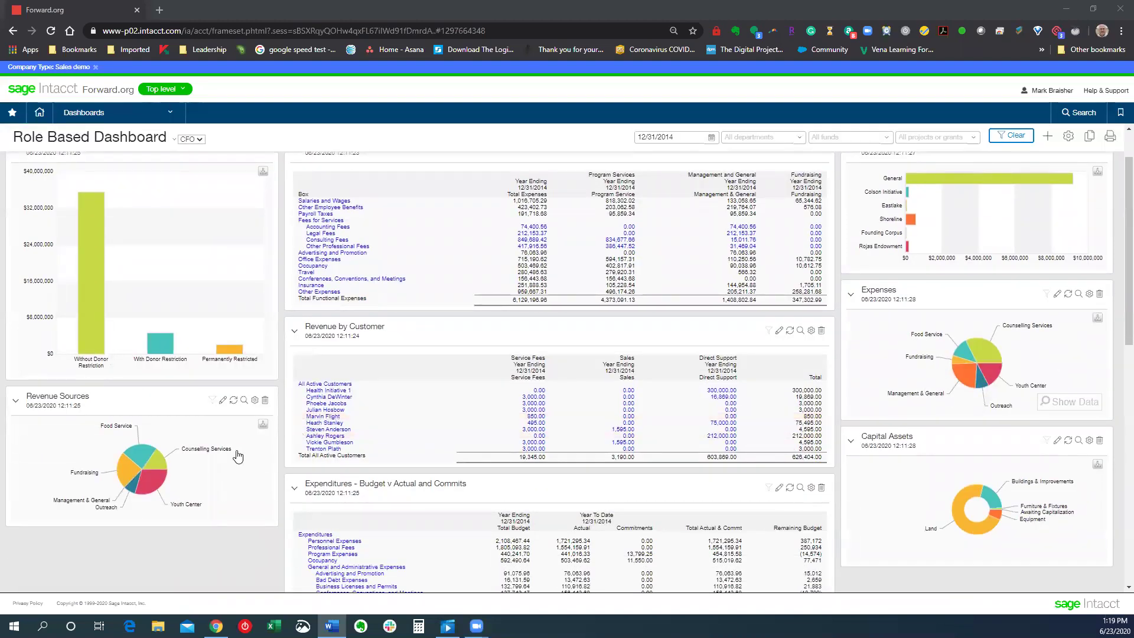
{"action": "mouse_move", "coordinate": [154, 480]}
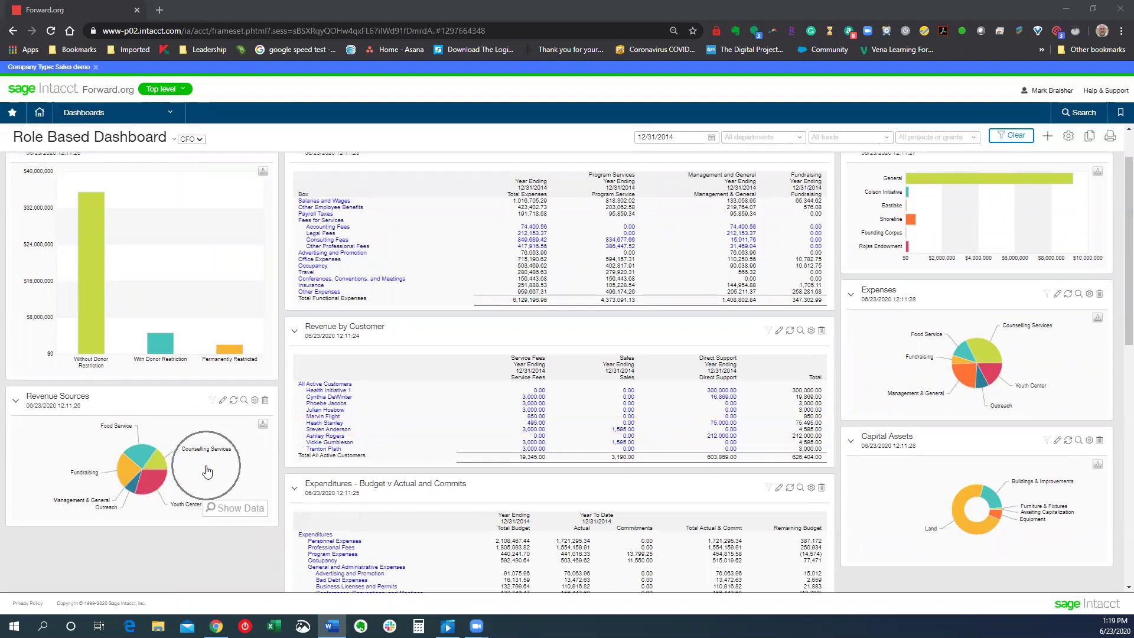
{"action": "scroll", "coordinate": [555, 458], "scroll_direction": "up", "scroll_amount": 2}
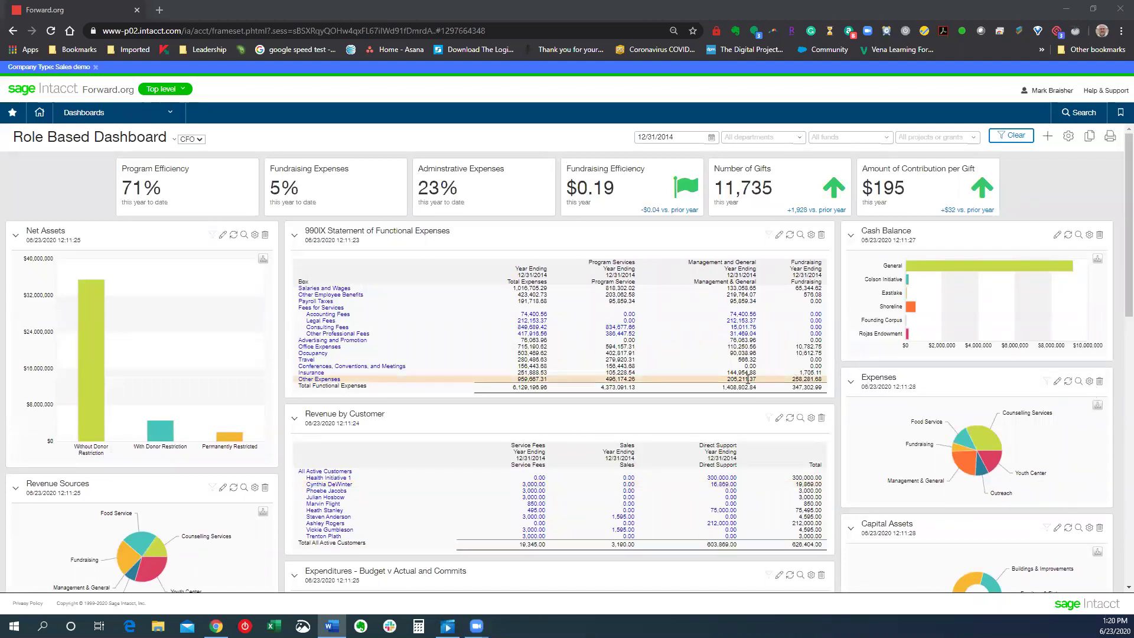
{"action": "scroll", "coordinate": [748, 379], "scroll_direction": "down", "scroll_amount": 5}
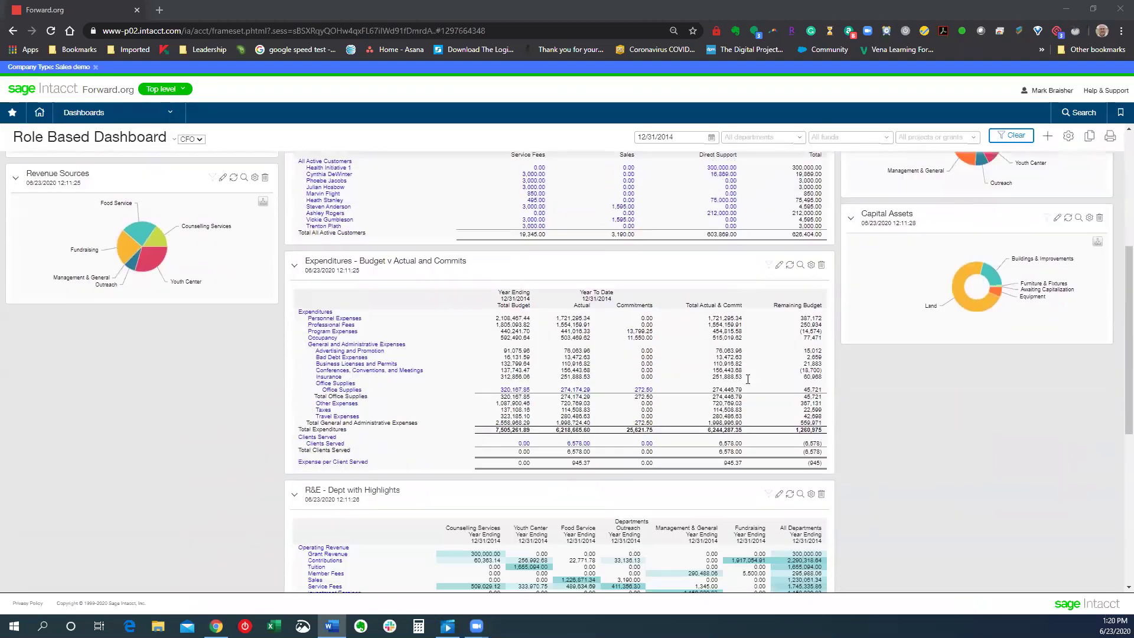
{"action": "scroll", "coordinate": [747, 379], "scroll_direction": "up", "scroll_amount": 6}
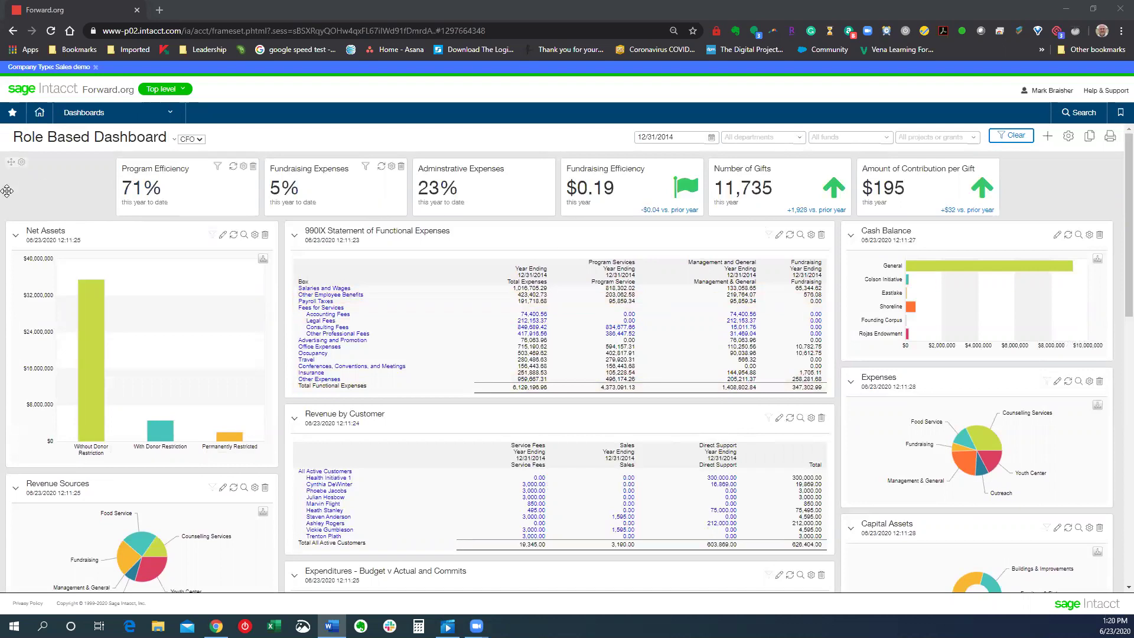
- Open the list of all projects or grants in the Projects or Grants module
{"action": "left_click", "coordinate": [169, 115]}
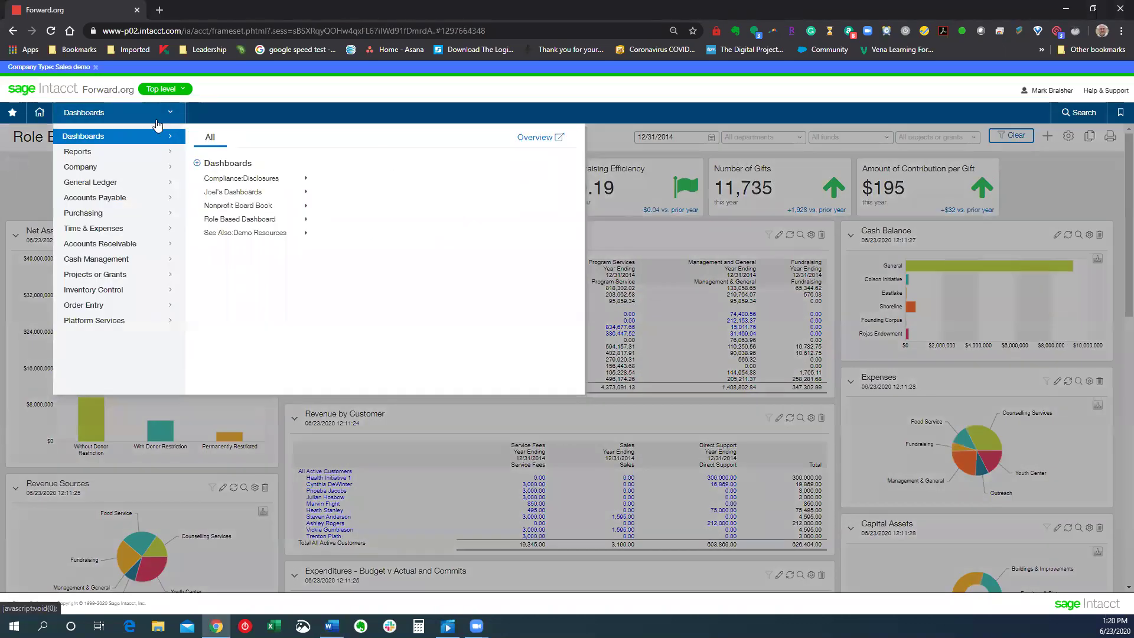
{"action": "left_click", "coordinate": [125, 274]}
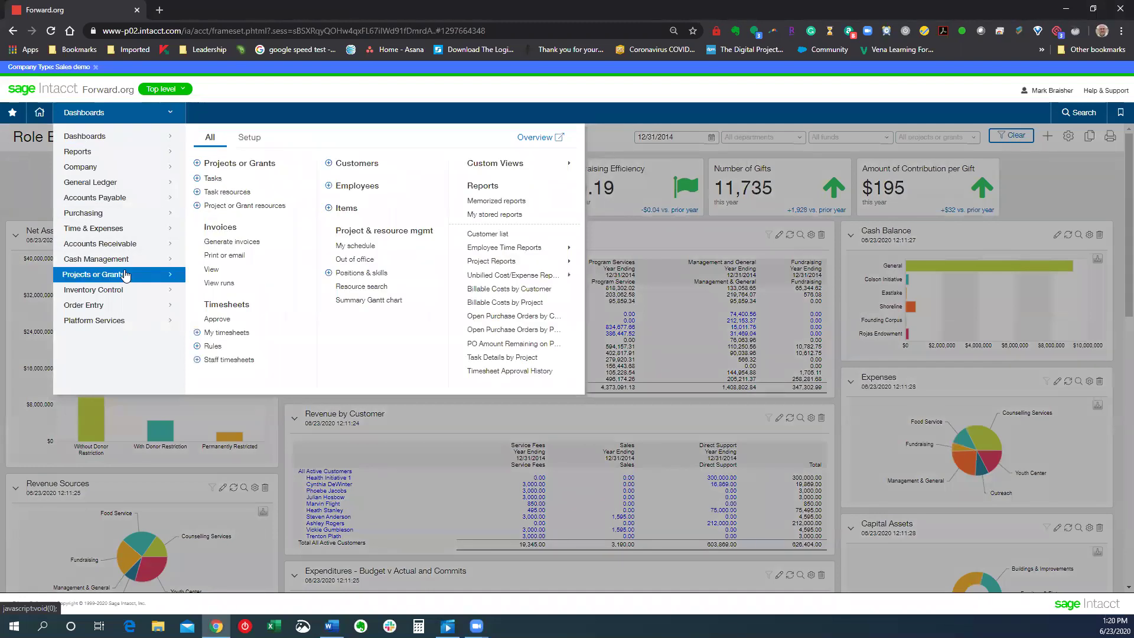
{"action": "left_click", "coordinate": [262, 165]}
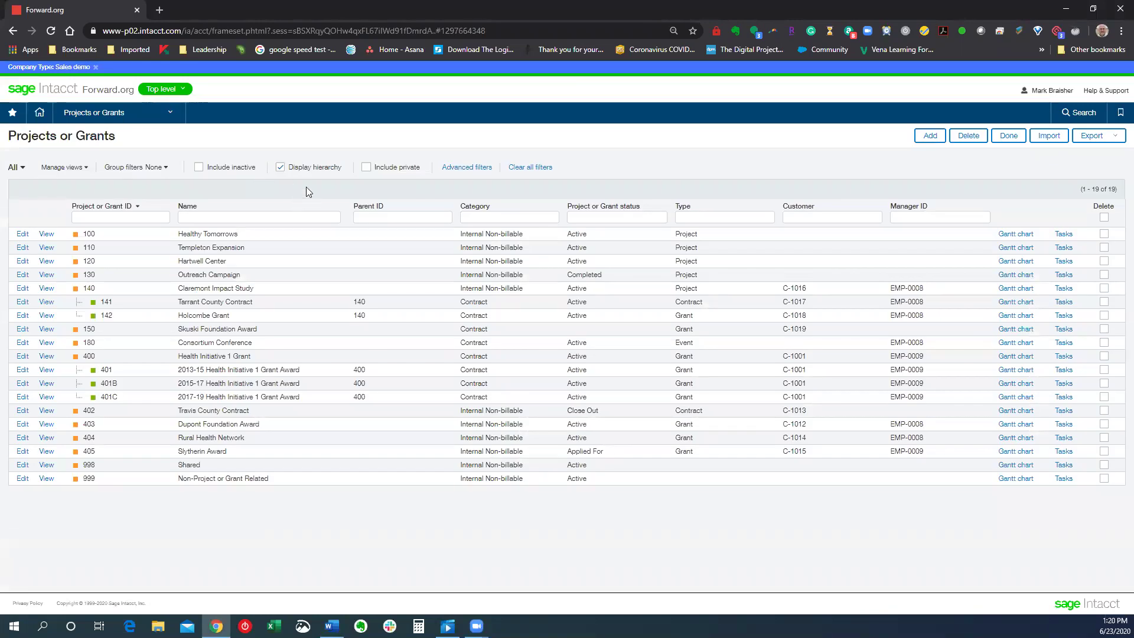
- Open the Healthy Tomorrows project for editing, review its general information and return to the project list
{"action": "left_click", "coordinate": [21, 235]}
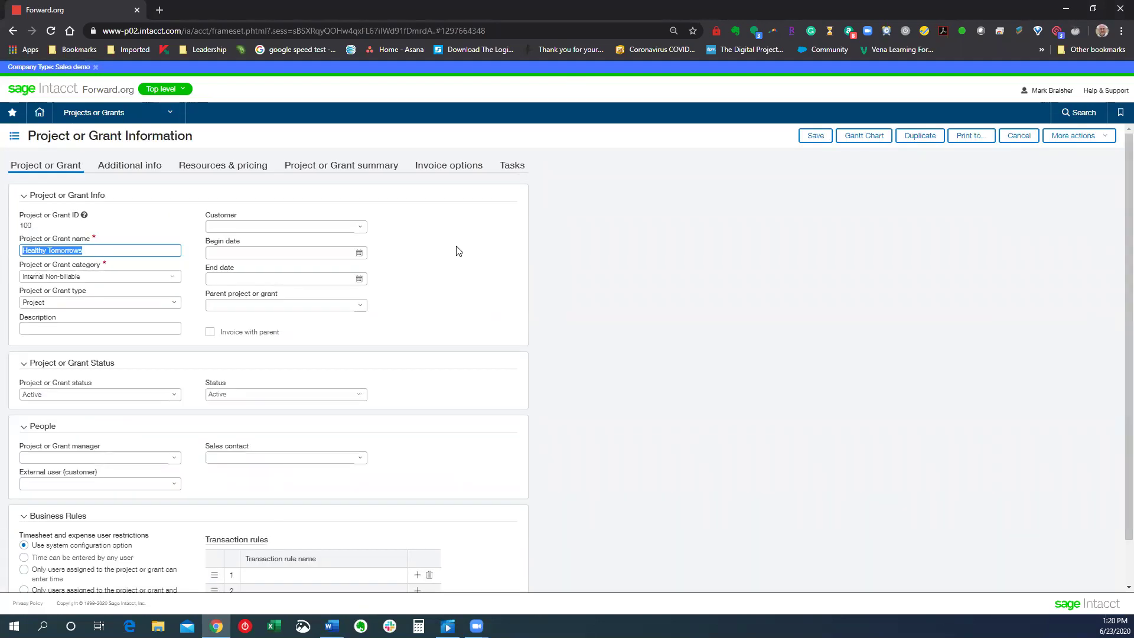
{"action": "left_click", "coordinate": [463, 251]}
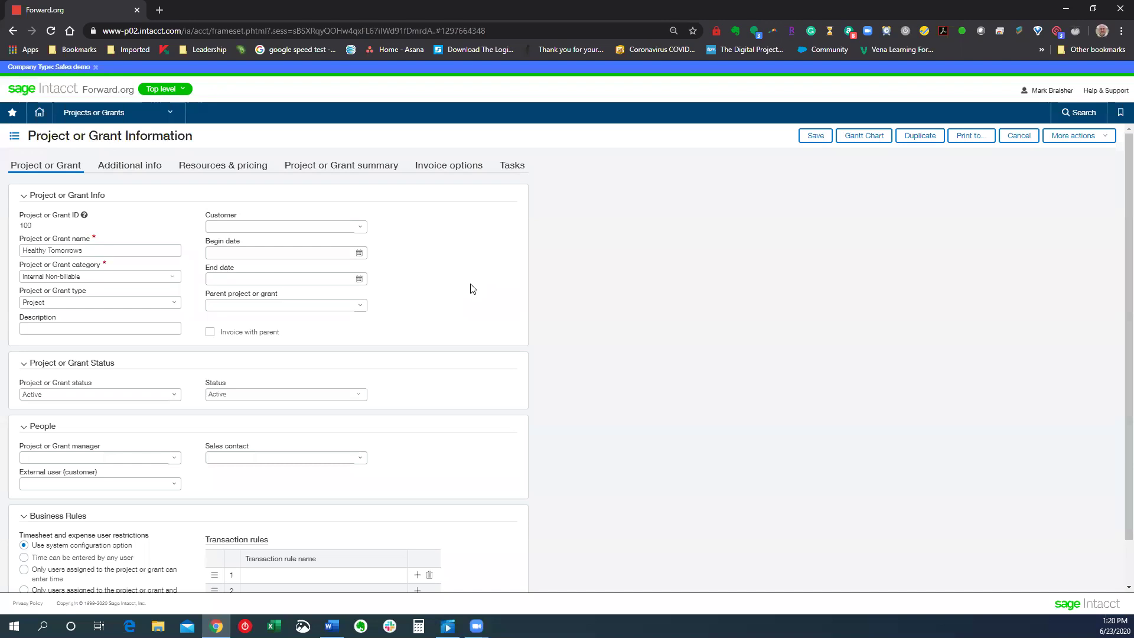
{"action": "scroll", "coordinate": [472, 288], "scroll_direction": "down", "scroll_amount": 1}
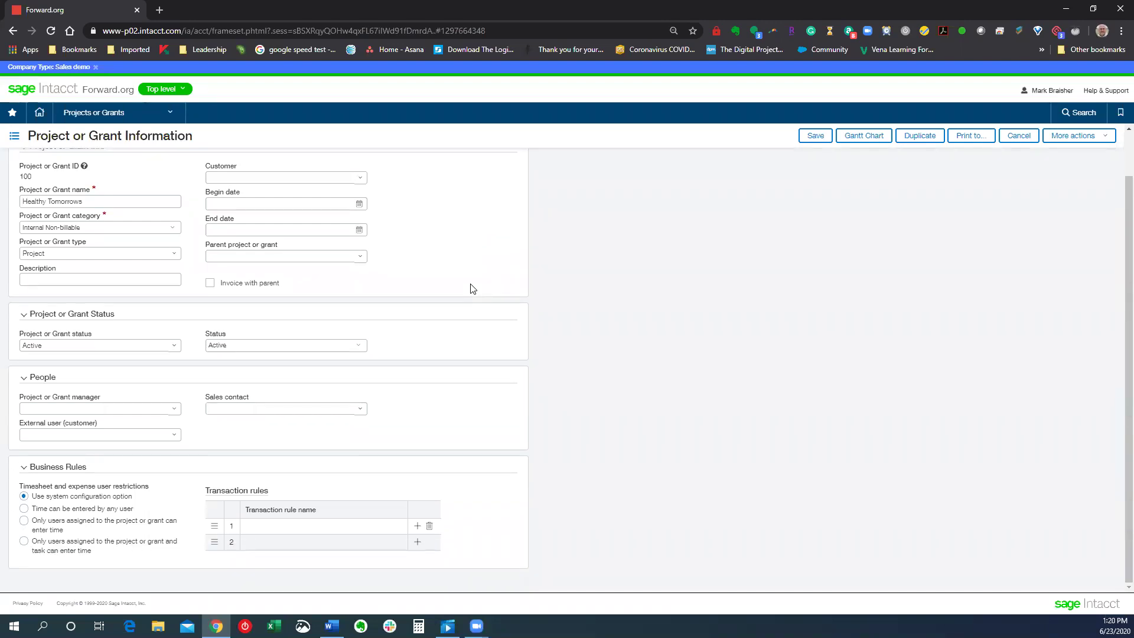
{"action": "scroll", "coordinate": [473, 289], "scroll_direction": "up", "scroll_amount": 1}
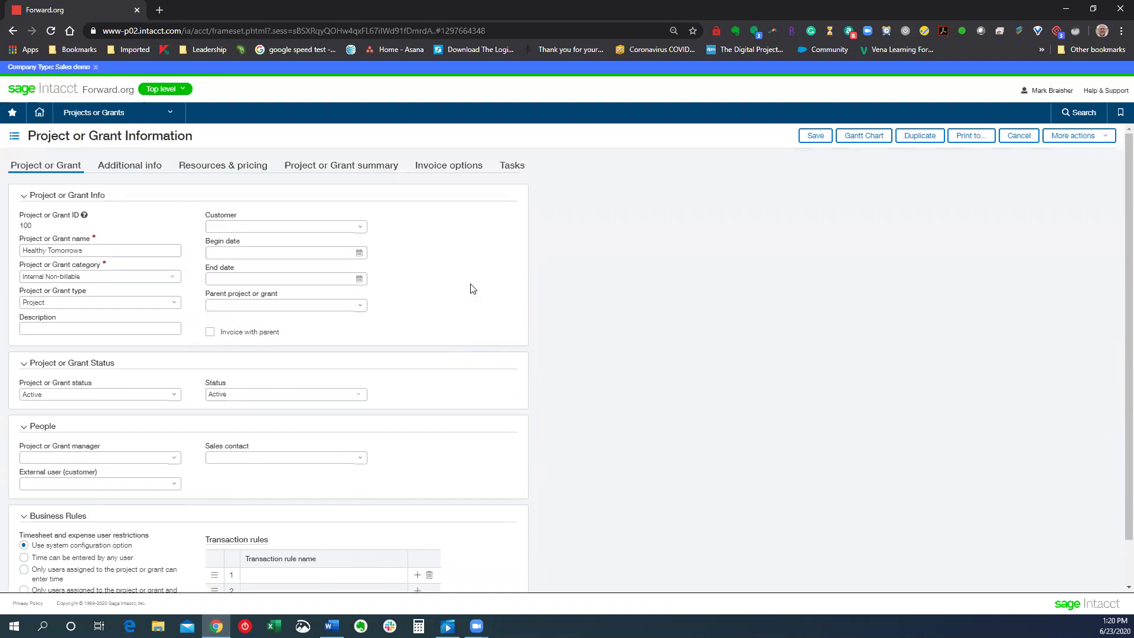
{"action": "left_click", "coordinate": [13, 31]}
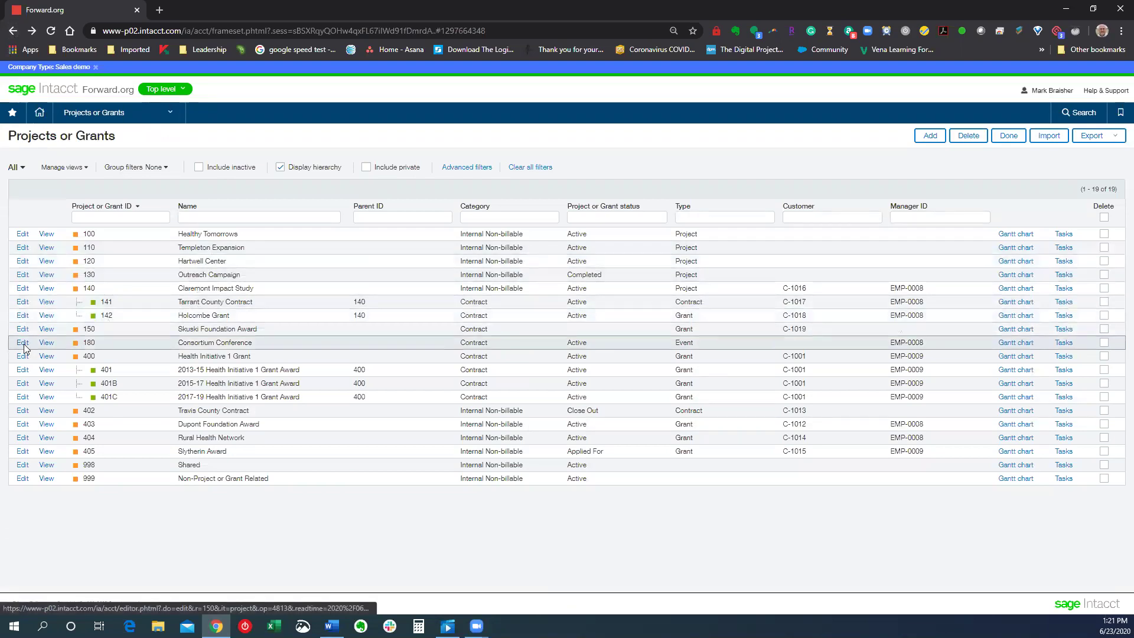
- Open the 2013-15 Health Initiative 1 Grant Award for editing and review its general information, status, people and business rules
{"action": "left_click", "coordinate": [22, 373]}
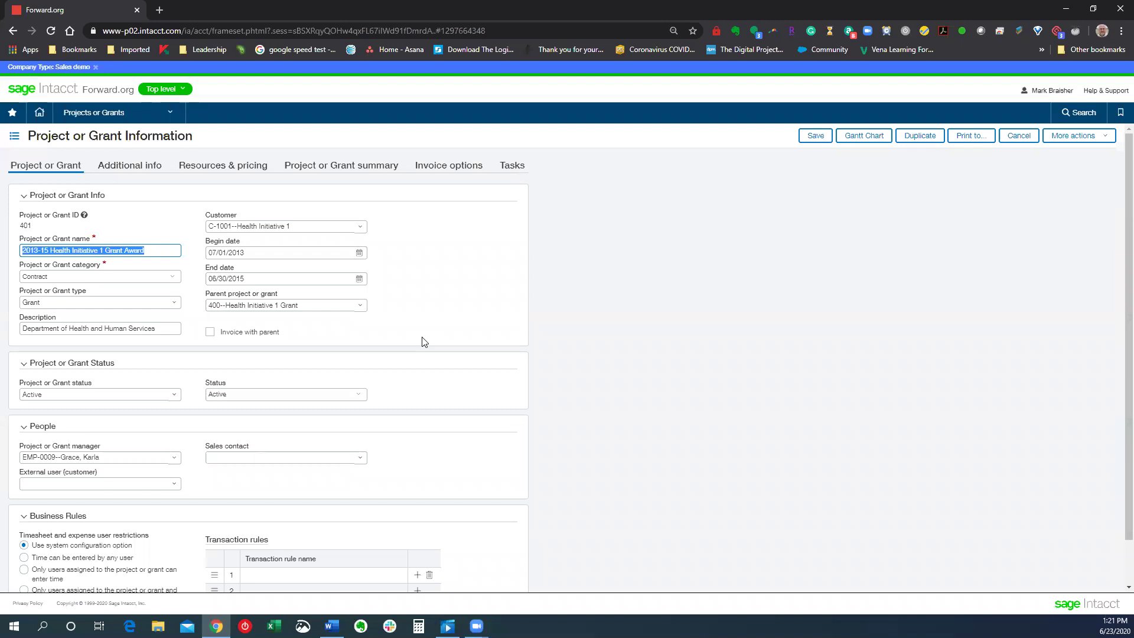
{"action": "scroll", "coordinate": [424, 342], "scroll_direction": "down", "scroll_amount": 1}
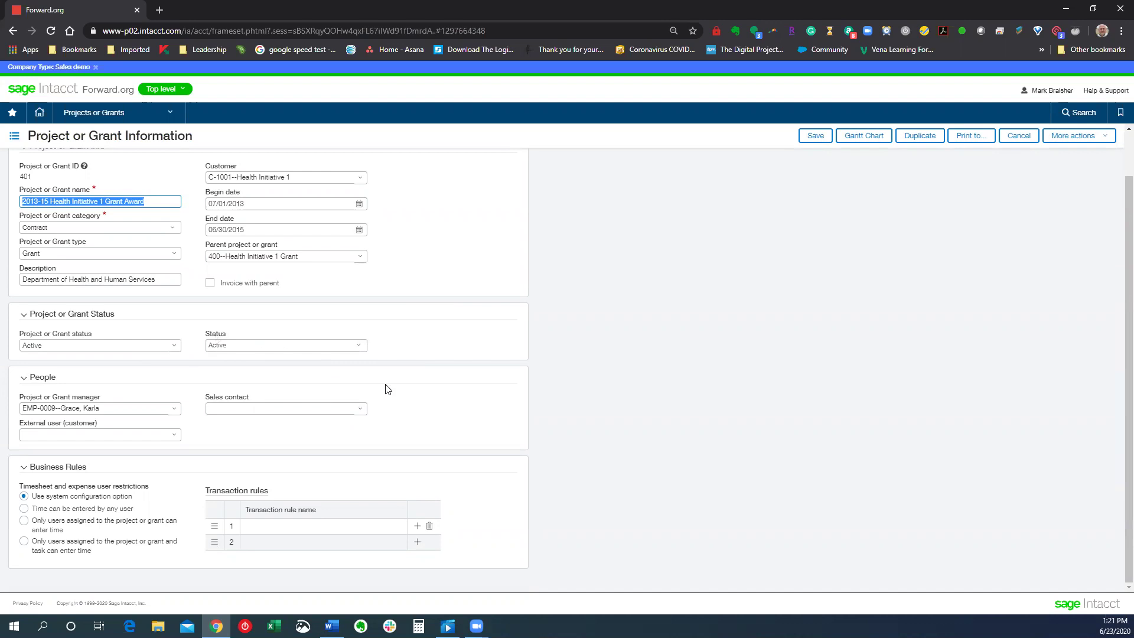
{"action": "scroll", "coordinate": [387, 389], "scroll_direction": "up", "scroll_amount": 1}
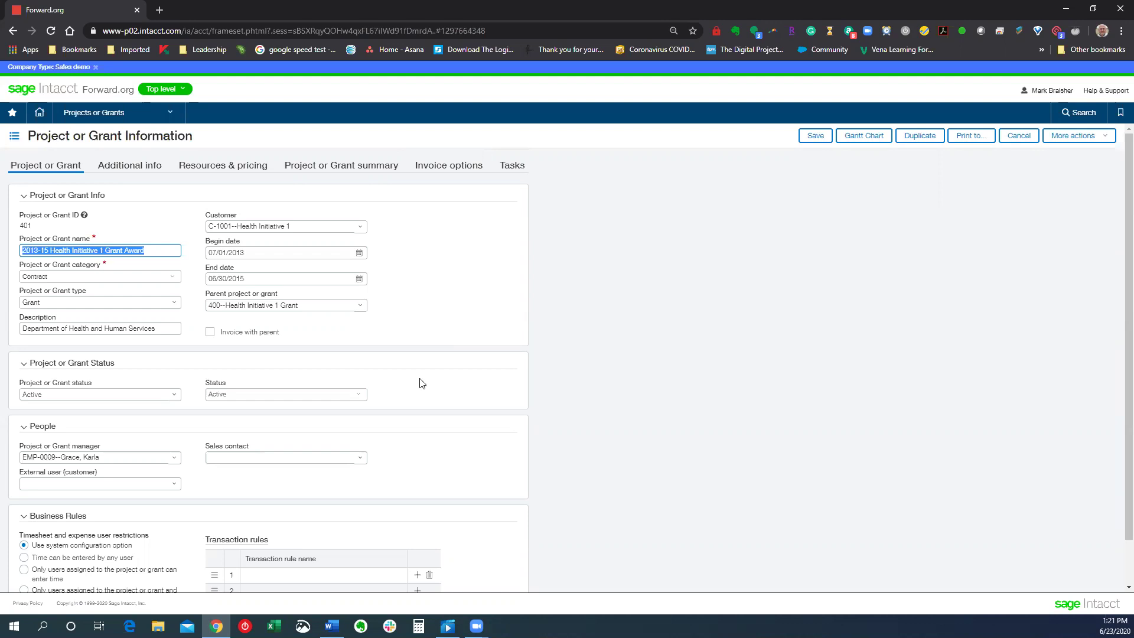
- Examine the grant's additional information, including its revenue restriction, progress, billing, dimensions and attached documents
{"action": "left_click", "coordinate": [162, 168]}
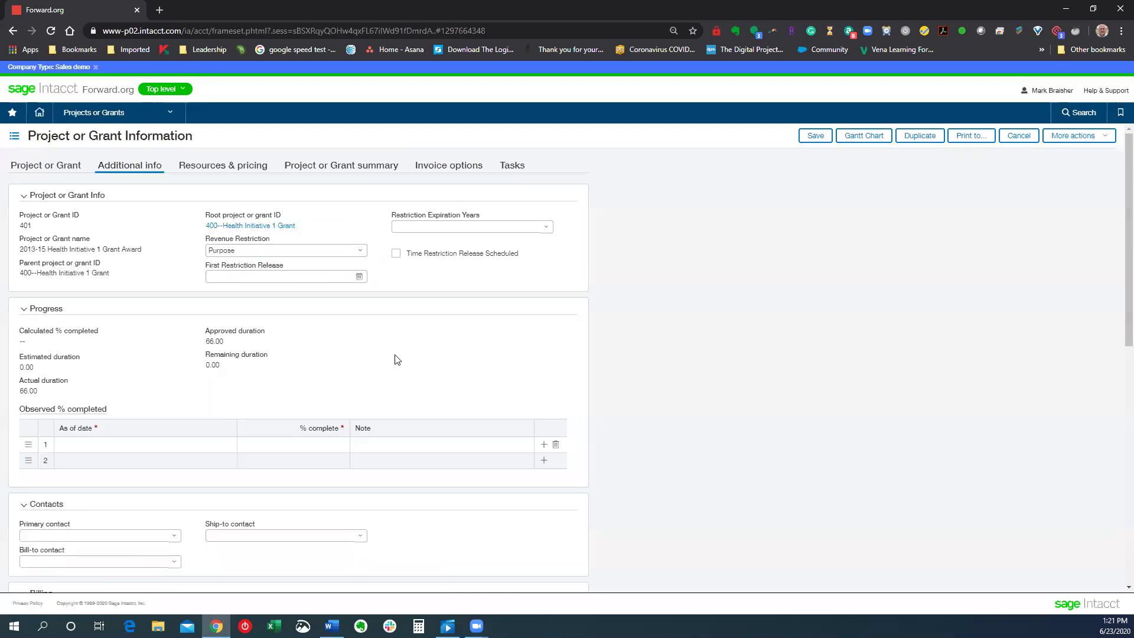
{"action": "scroll", "coordinate": [393, 360], "scroll_direction": "down", "scroll_amount": 3}
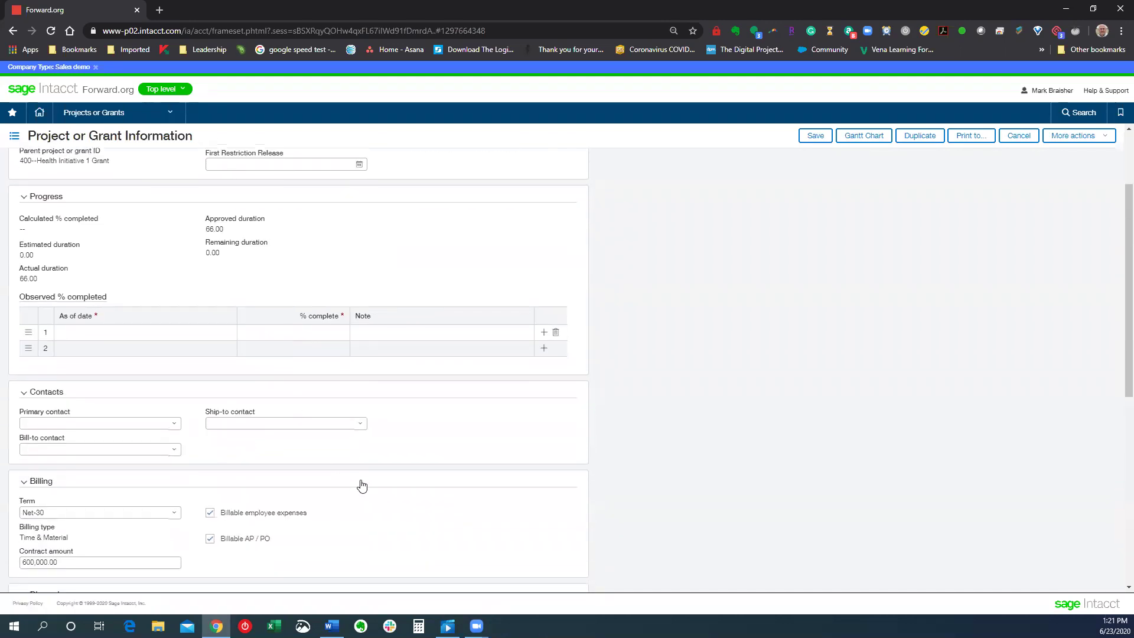
{"action": "scroll", "coordinate": [349, 483], "scroll_direction": "down", "scroll_amount": 3}
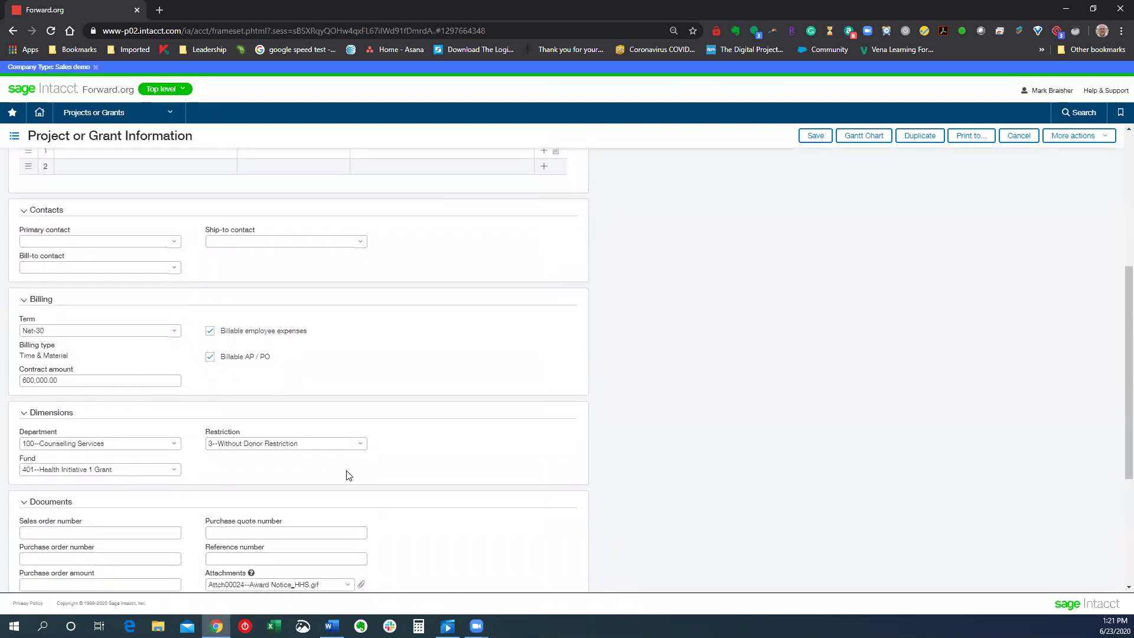
{"action": "scroll", "coordinate": [421, 456], "scroll_direction": "down", "scroll_amount": 1}
{"action": "scroll", "coordinate": [211, 433], "scroll_direction": "down", "scroll_amount": 1}
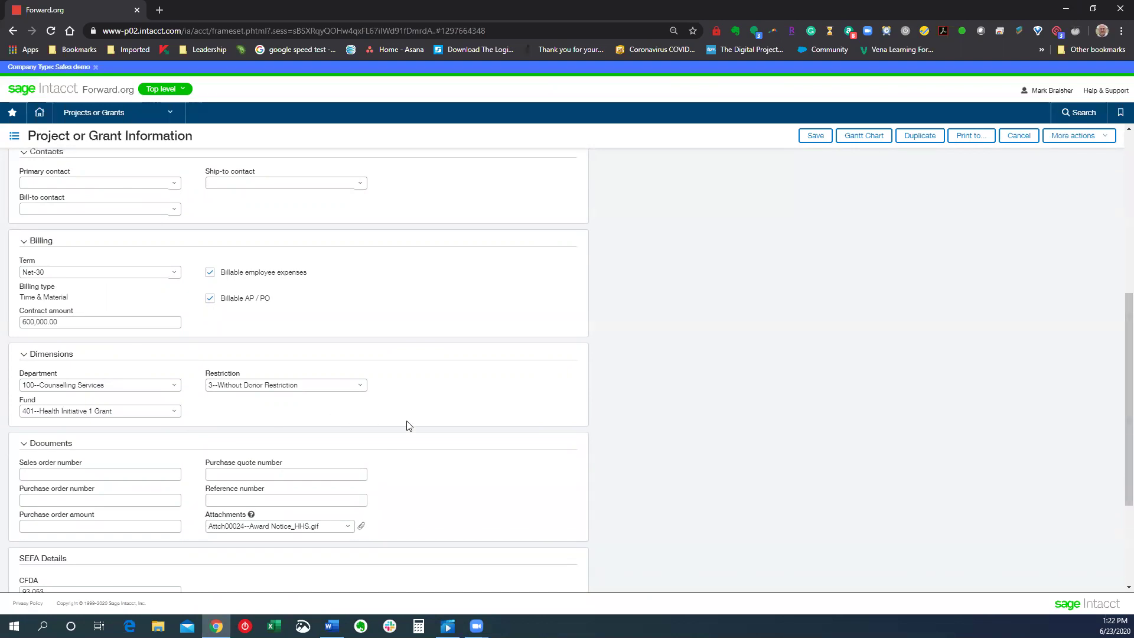
{"action": "scroll", "coordinate": [409, 425], "scroll_direction": "up", "scroll_amount": 2}
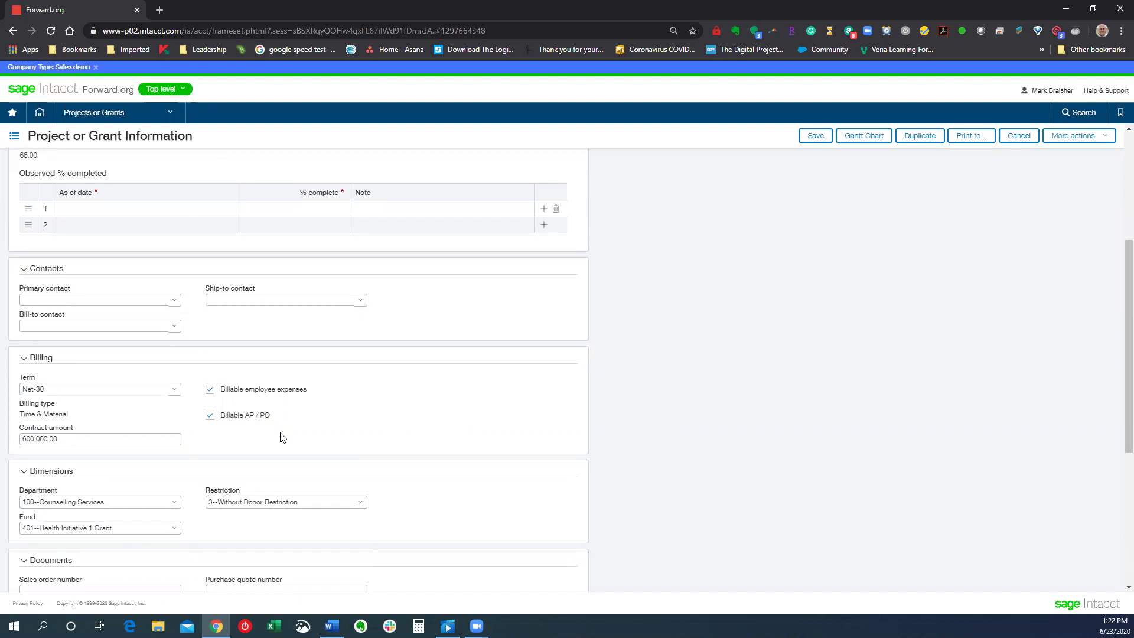
{"action": "scroll", "coordinate": [387, 438], "scroll_direction": "up", "scroll_amount": 4}
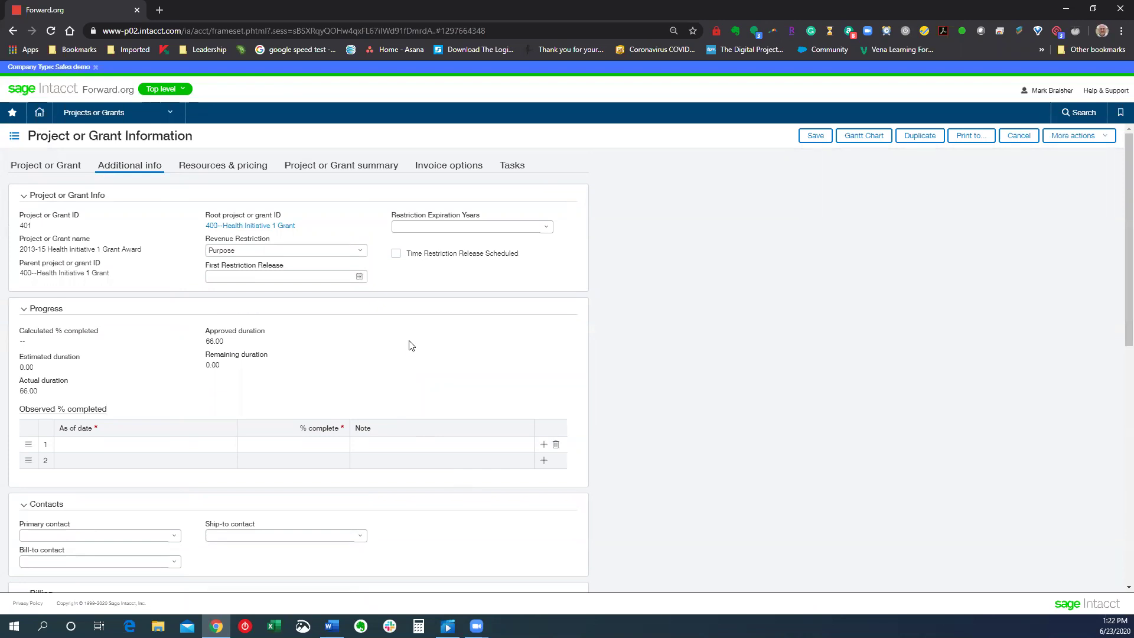
- Review the grant's resources and pricing and its summary of financials, budget, hours and employee, AP and PO expenses
{"action": "left_click", "coordinate": [245, 166]}
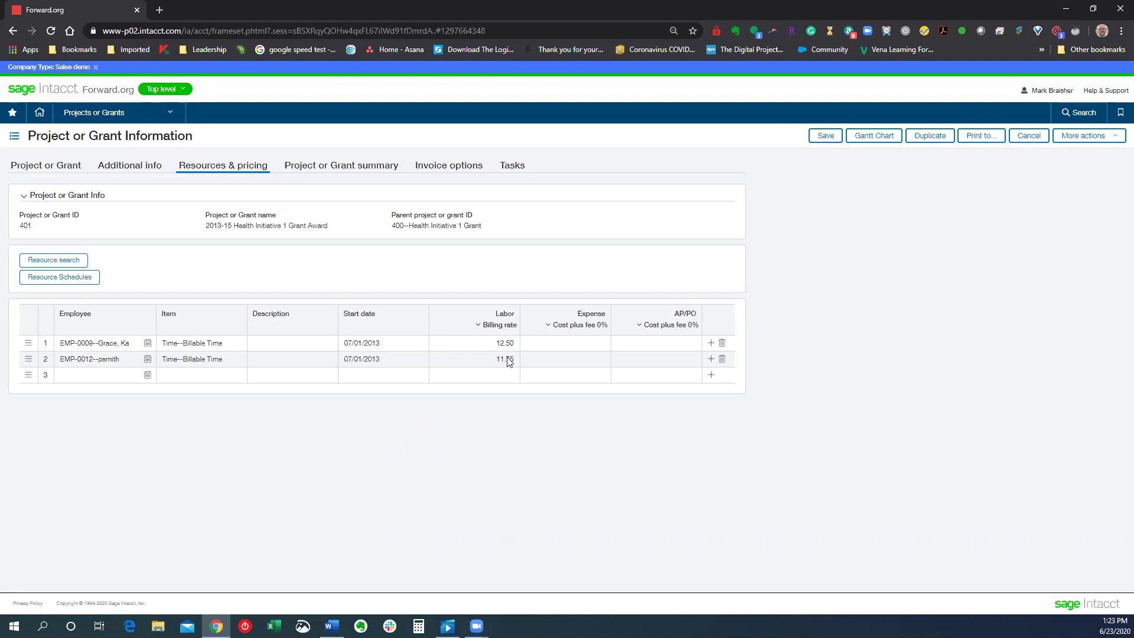
{"action": "left_click", "coordinate": [315, 167]}
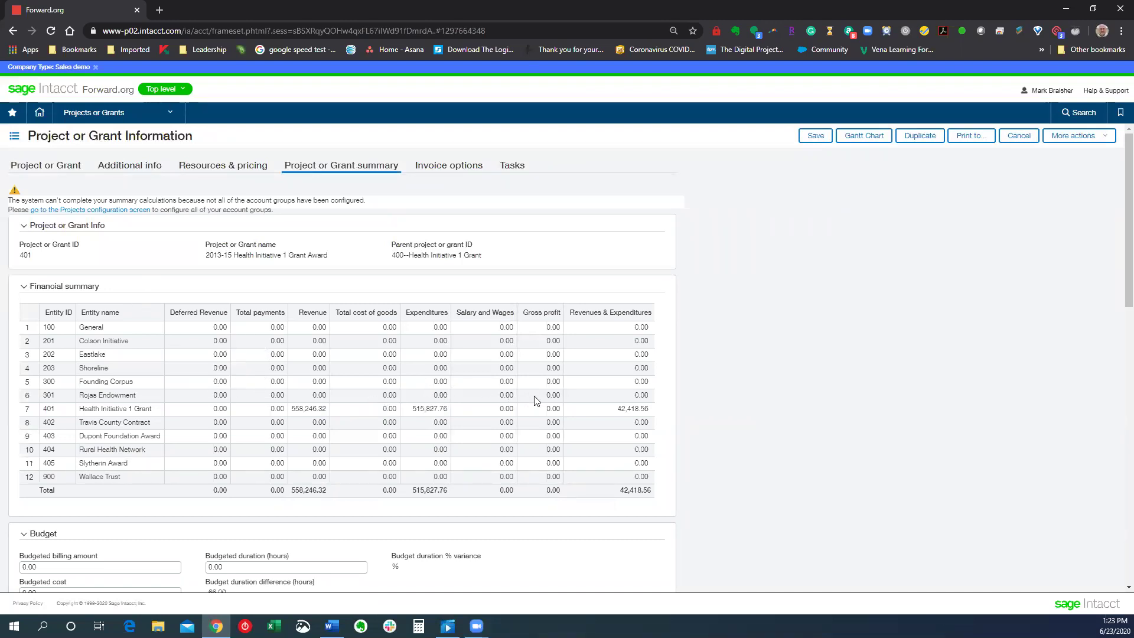
{"action": "scroll", "coordinate": [535, 402], "scroll_direction": "down", "scroll_amount": 2}
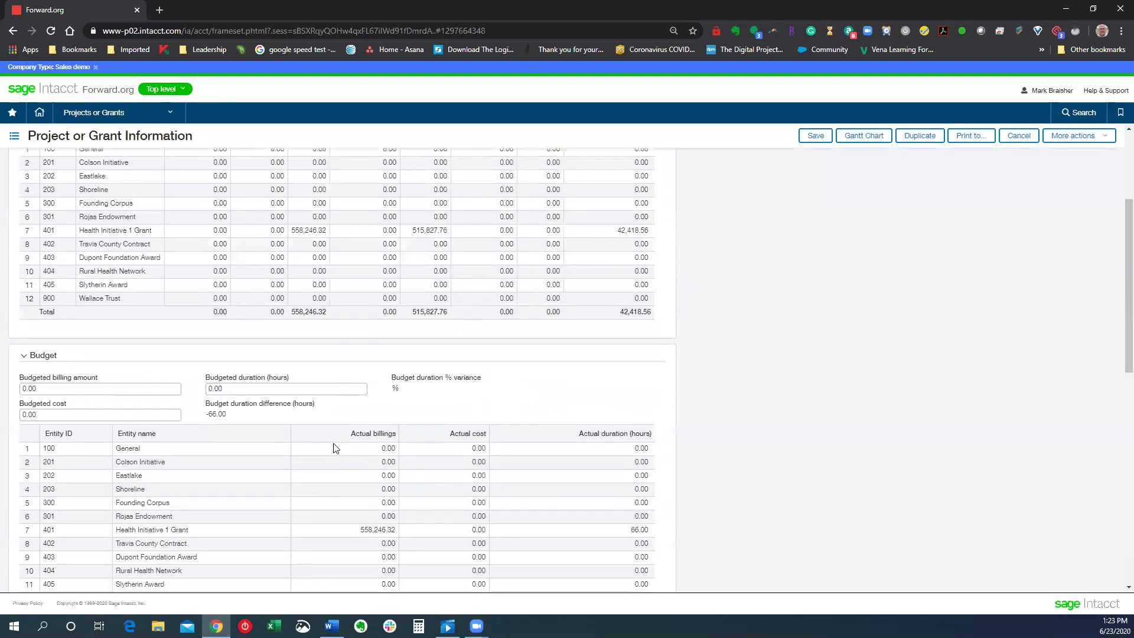
{"action": "scroll", "coordinate": [331, 445], "scroll_direction": "down", "scroll_amount": 3}
{"action": "scroll", "coordinate": [356, 466], "scroll_direction": "down", "scroll_amount": 5}
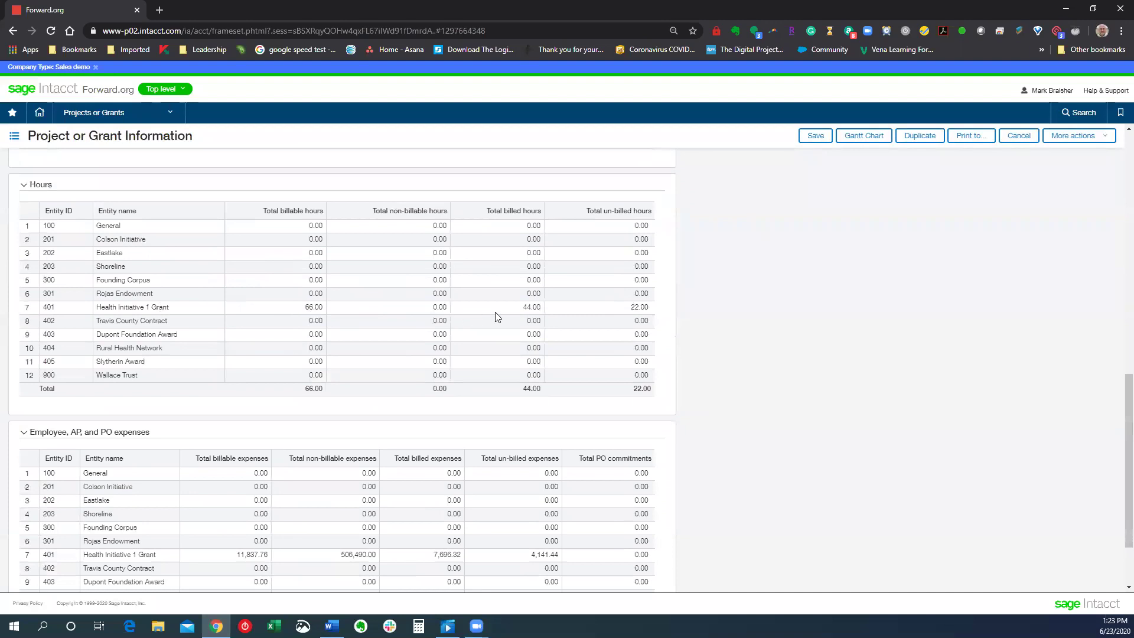
{"action": "scroll", "coordinate": [415, 362], "scroll_direction": "down", "scroll_amount": 2}
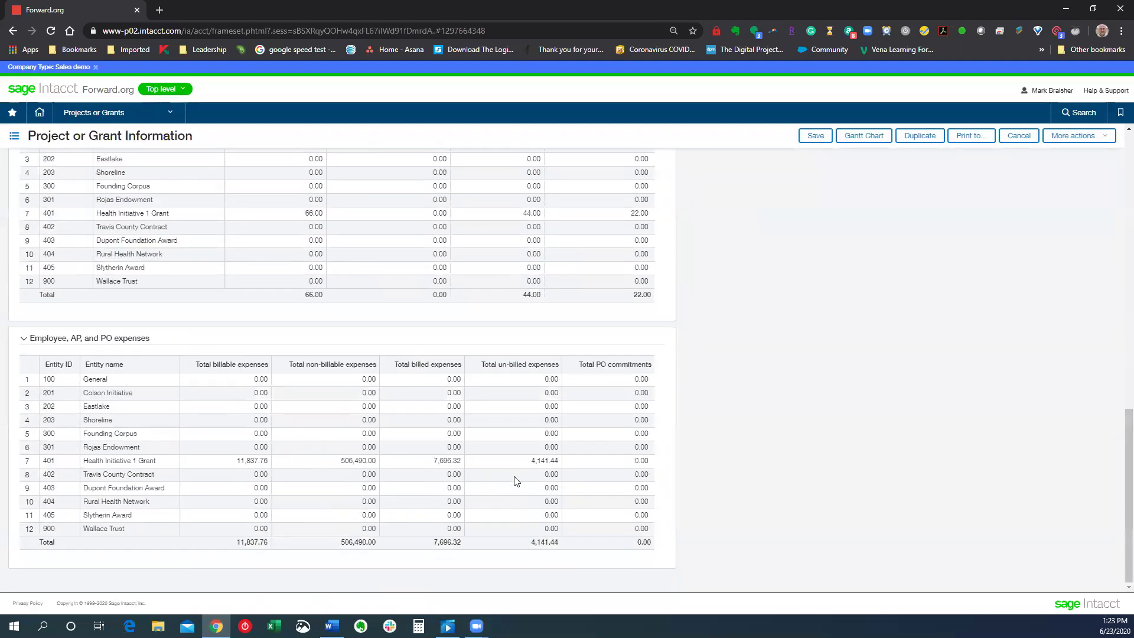
- Review the grant's invoice options and tasks, and return to its general project or grant information
{"action": "scroll", "coordinate": [514, 481], "scroll_direction": "up", "scroll_amount": 12}
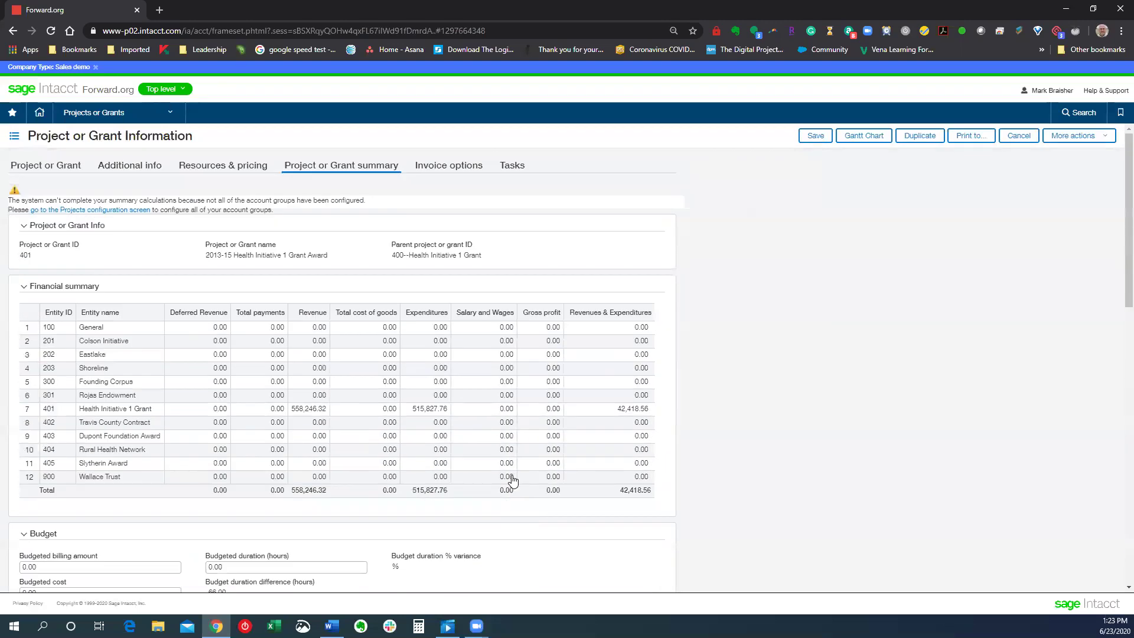
{"action": "left_click", "coordinate": [476, 167]}
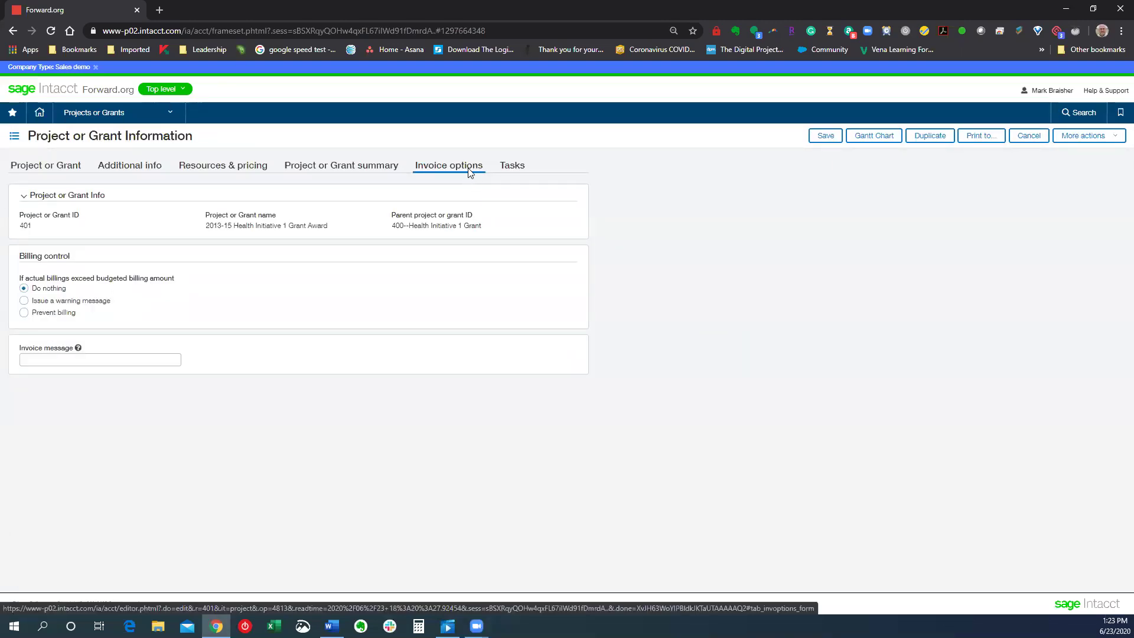
{"action": "left_click", "coordinate": [512, 166]}
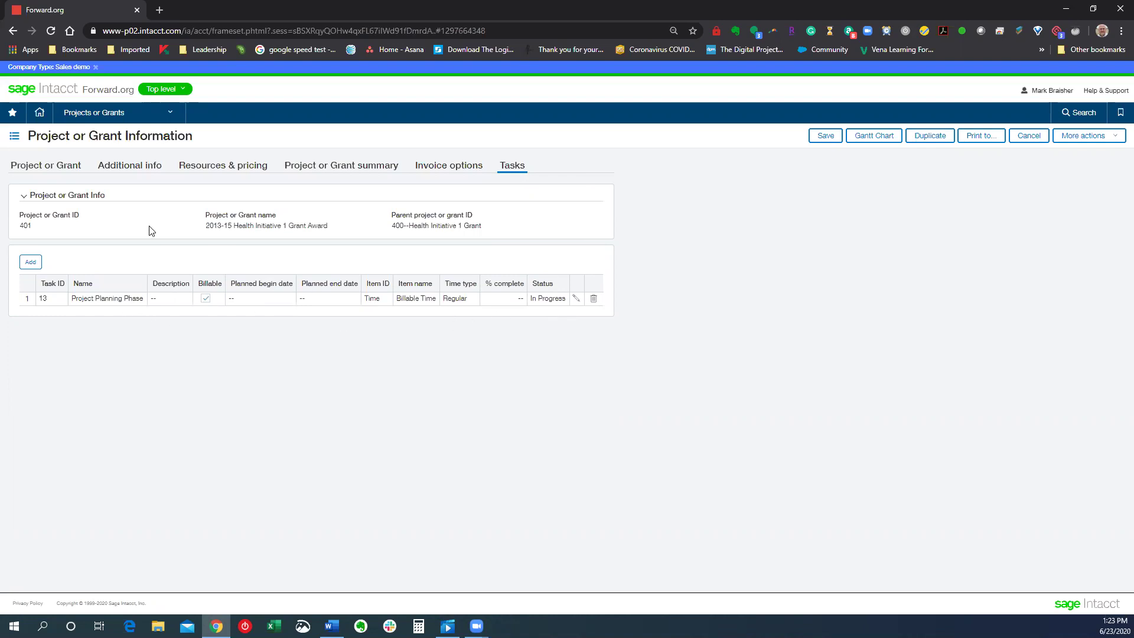
{"action": "left_click", "coordinate": [75, 166]}
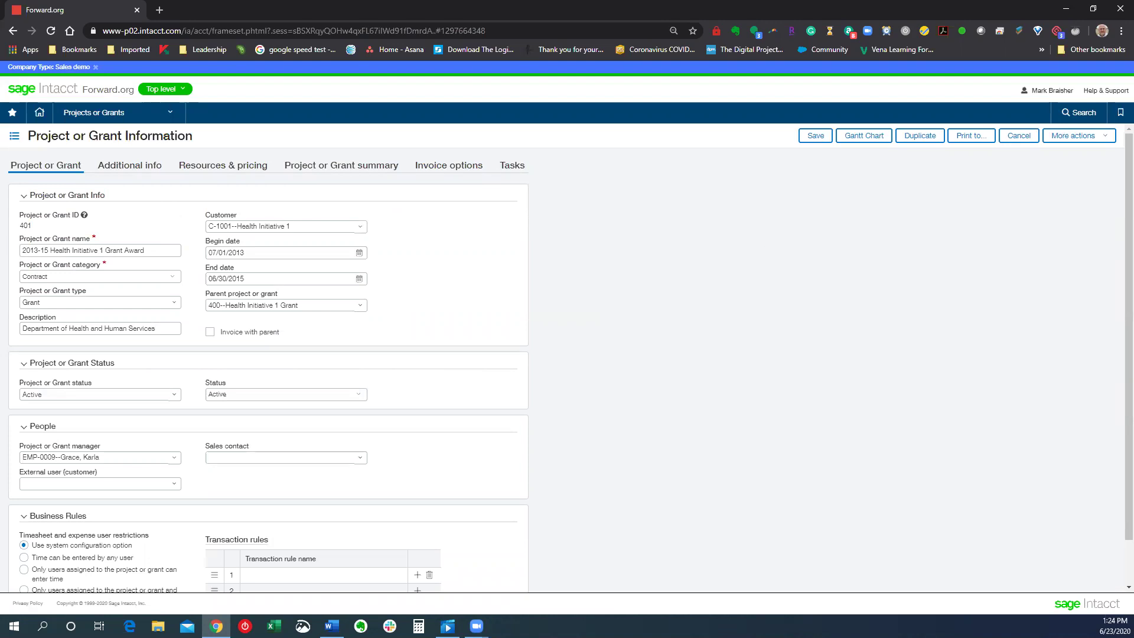
- Open the Accounts Payable vendor list and view the ABC Office Supplies vendor record
{"action": "left_click", "coordinate": [168, 117]}
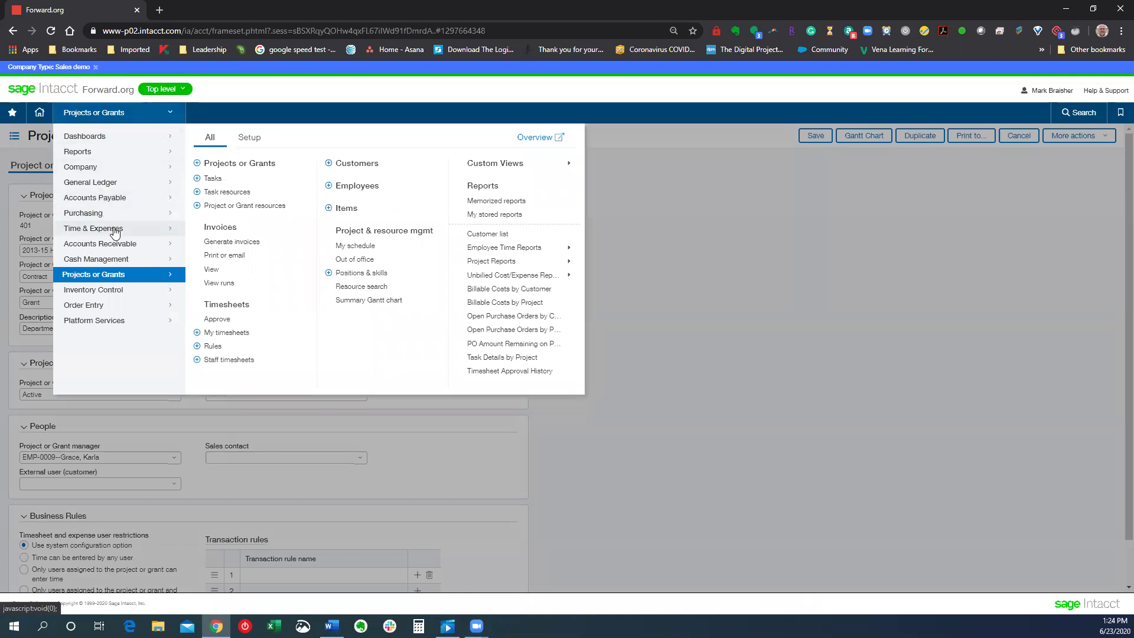
{"action": "mouse_move", "coordinate": [115, 233]}
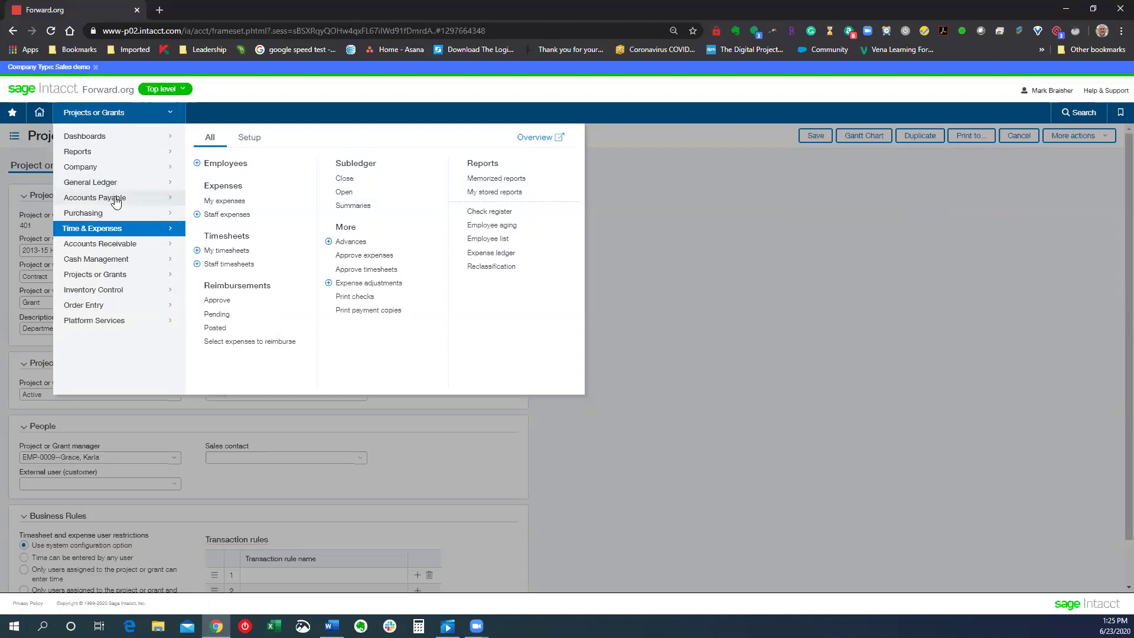
{"action": "left_click", "coordinate": [117, 201]}
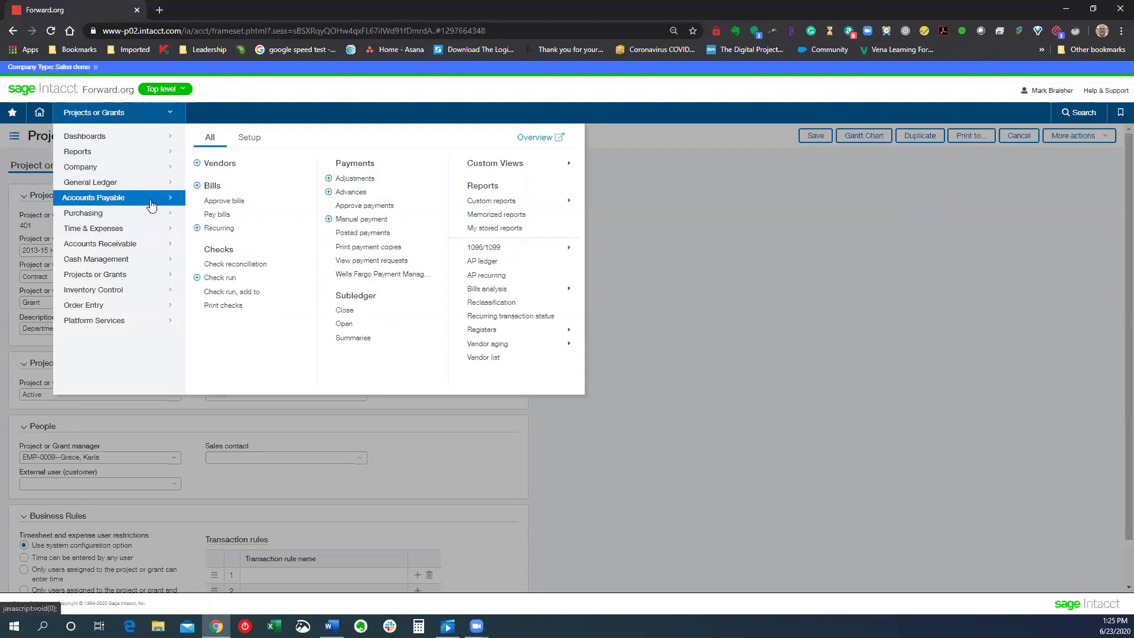
{"action": "left_click", "coordinate": [220, 165]}
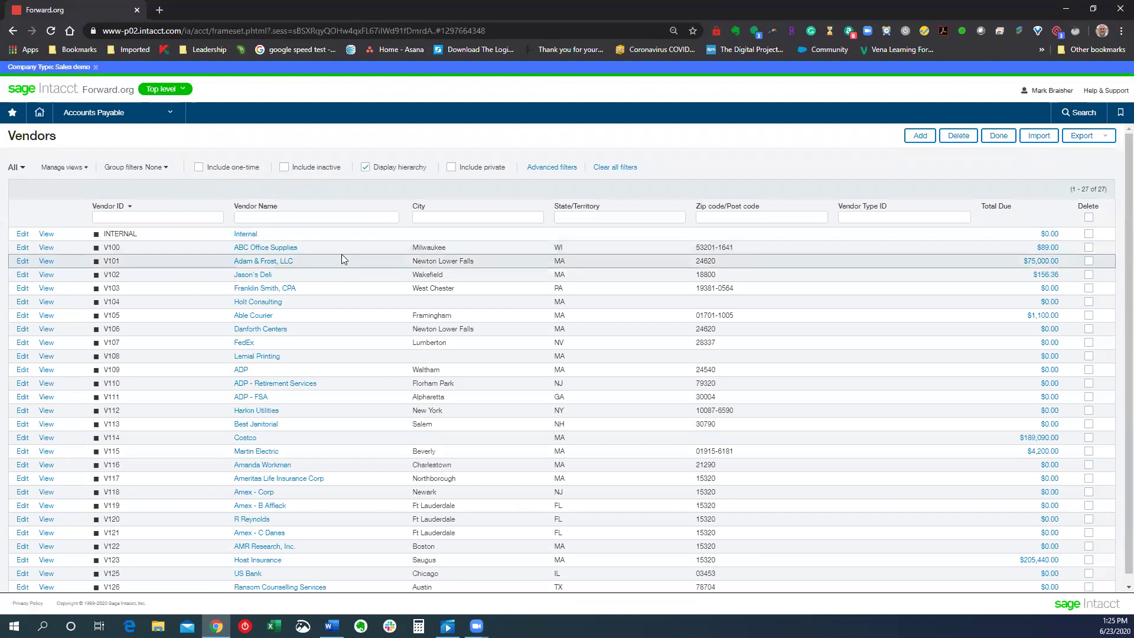
{"action": "left_click", "coordinate": [50, 248]}
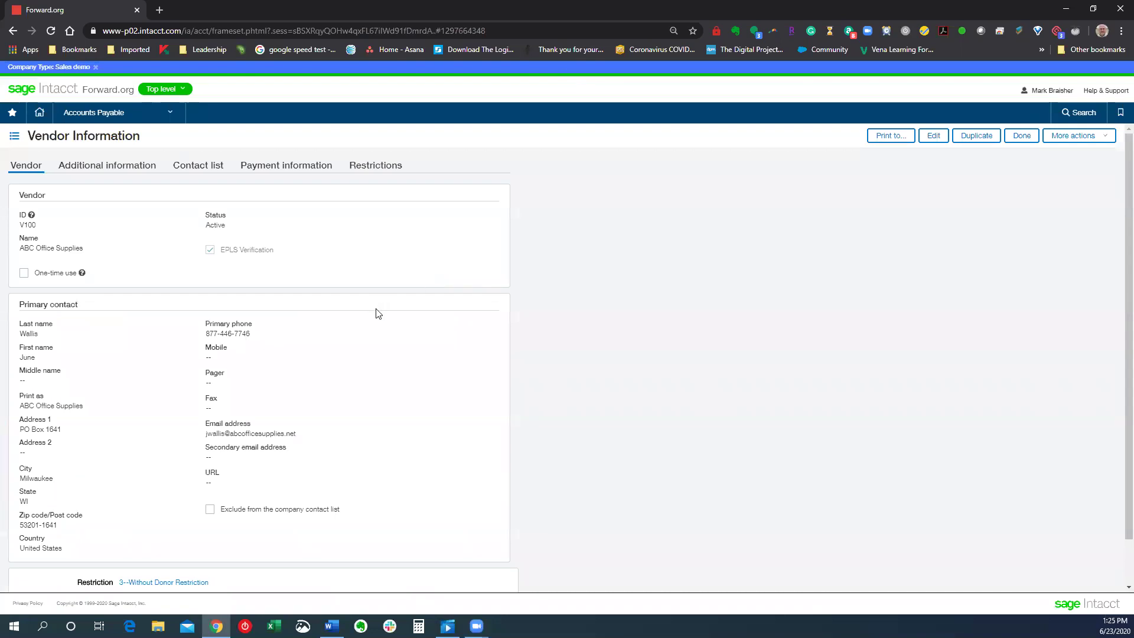
- Examine the vendor's primary contact, default restriction and payment information, including payment details and available payment services
{"action": "scroll", "coordinate": [249, 288], "scroll_direction": "down", "scroll_amount": 1}
{"action": "scroll", "coordinate": [260, 266], "scroll_direction": "up", "scroll_amount": 1}
{"action": "left_click", "coordinate": [295, 166]}
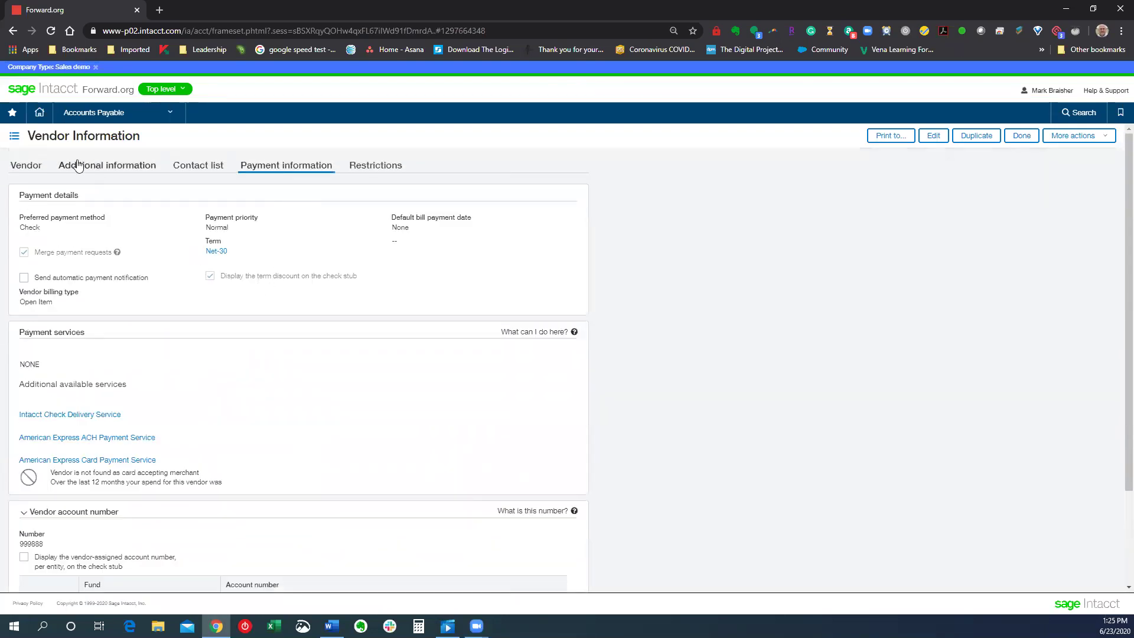
{"action": "left_click", "coordinate": [28, 167]}
{"action": "scroll", "coordinate": [219, 348], "scroll_direction": "down", "scroll_amount": 1}
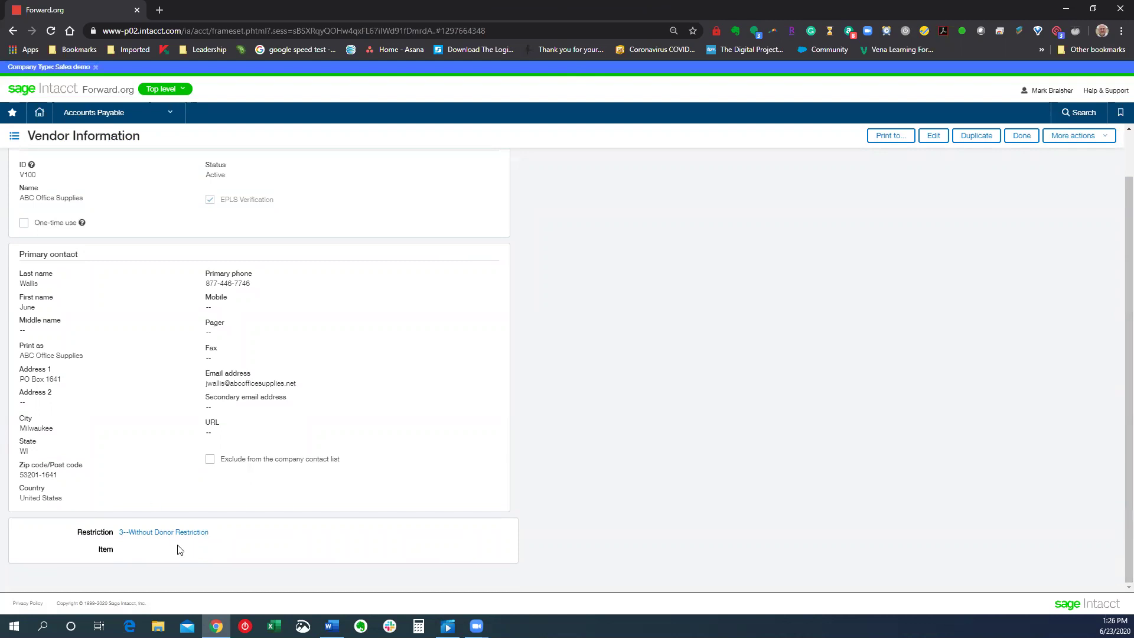
{"action": "scroll", "coordinate": [206, 524], "scroll_direction": "up", "scroll_amount": 2}
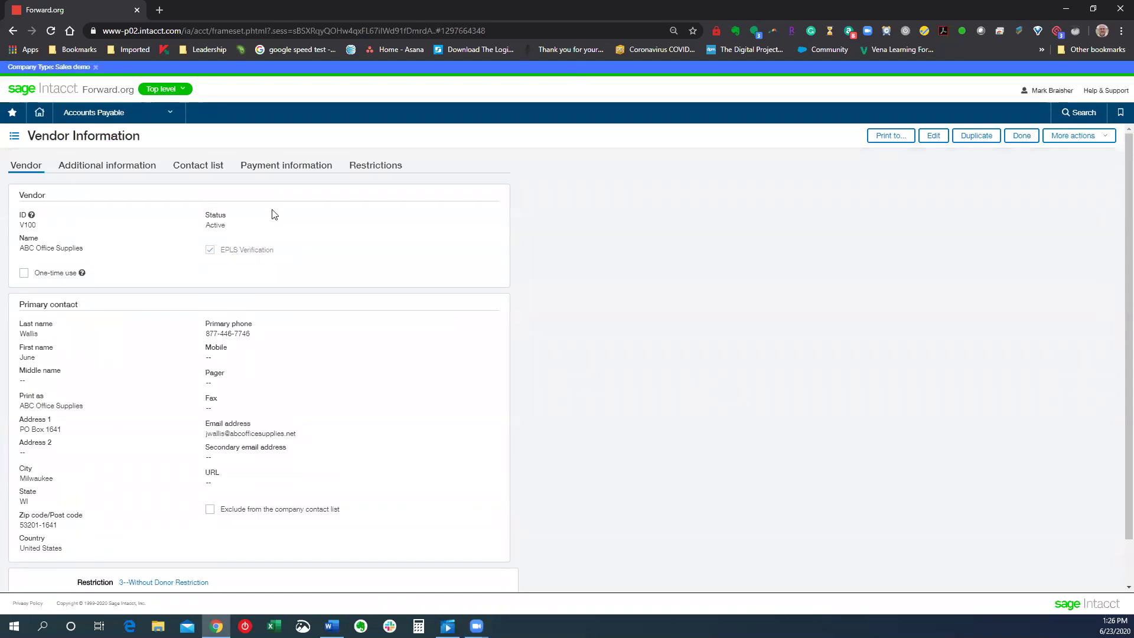
{"action": "left_click", "coordinate": [297, 165]}
{"action": "scroll", "coordinate": [283, 379], "scroll_direction": "down", "scroll_amount": 1}
{"action": "scroll", "coordinate": [254, 379], "scroll_direction": "up", "scroll_amount": 1}
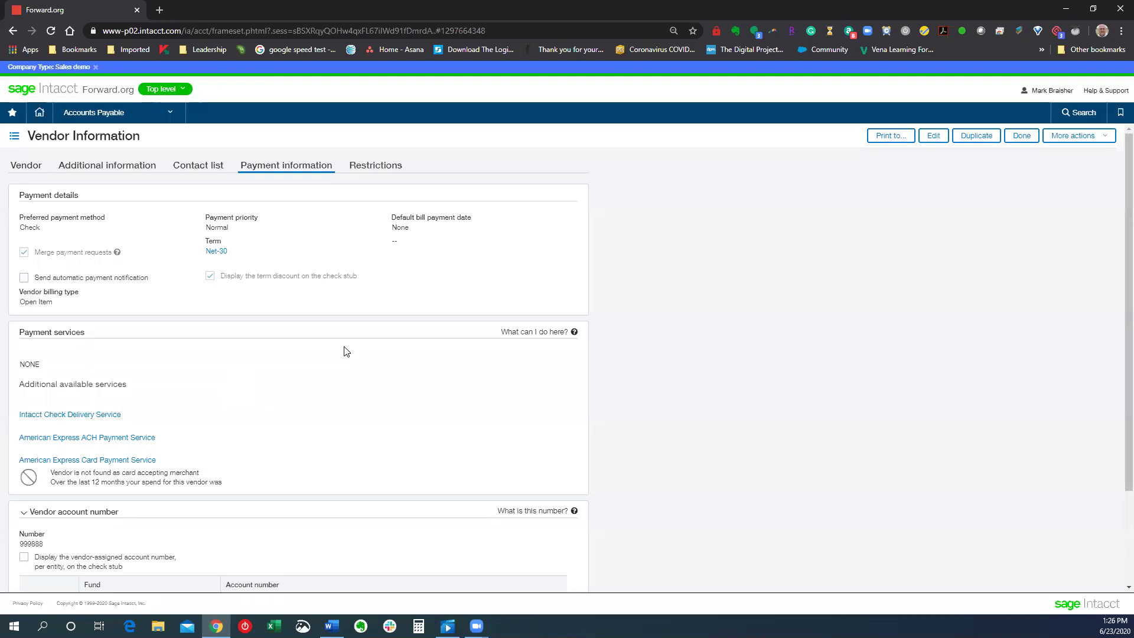
- Open the Accounts Payable bills list, view Able Courier's "Reversed - 4488+9" bill and review its terms and entries
{"action": "left_click", "coordinate": [171, 119]}
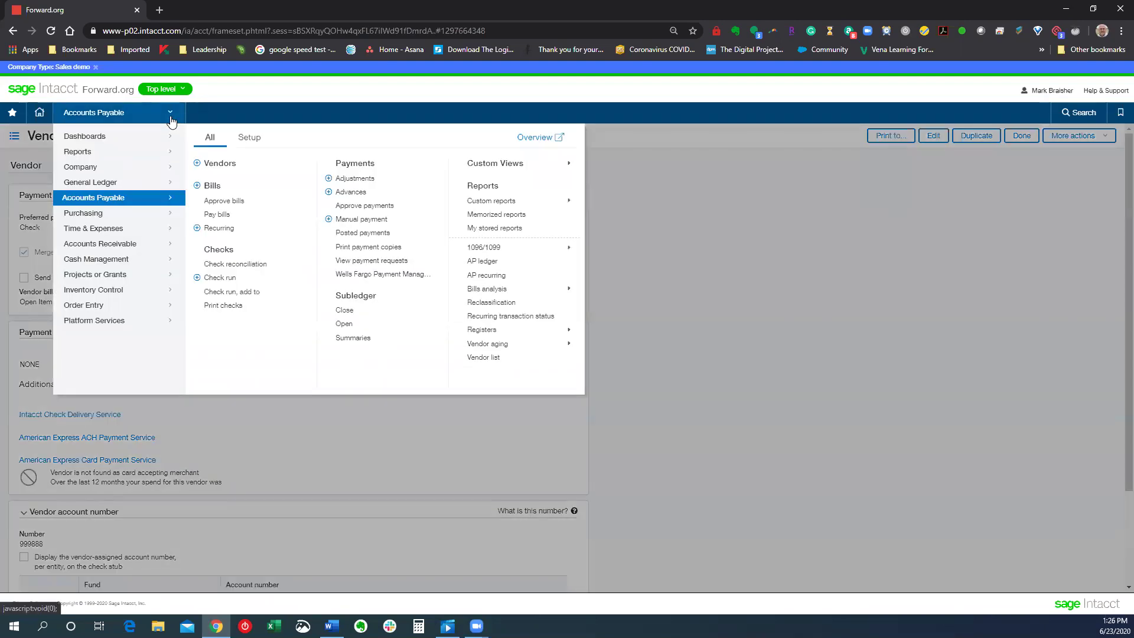
{"action": "left_click", "coordinate": [221, 188]}
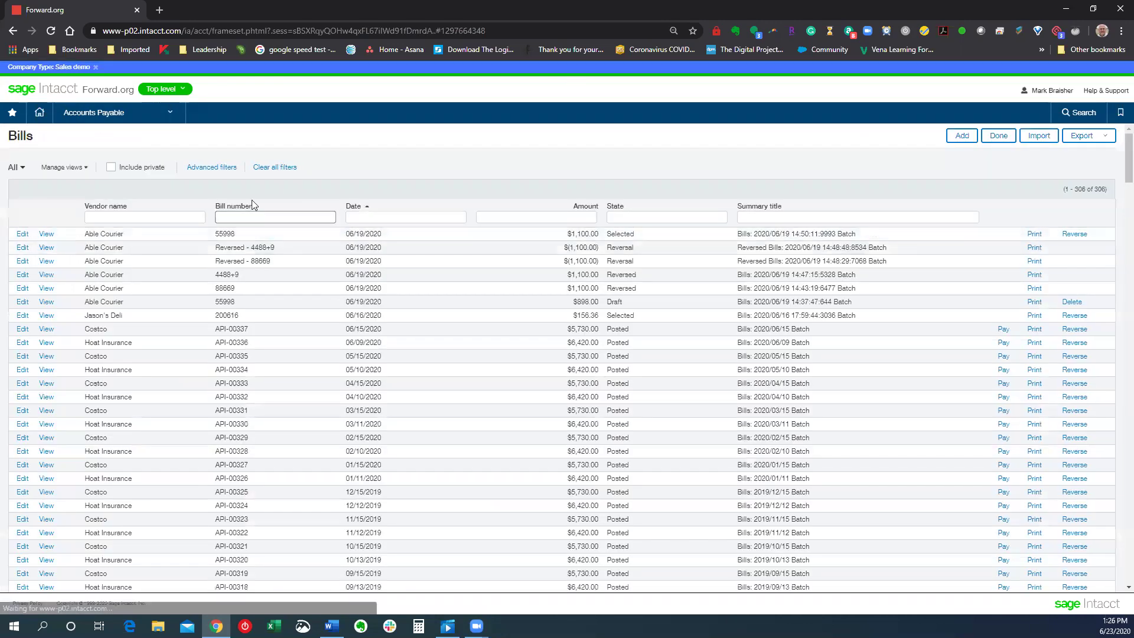
{"action": "left_click", "coordinate": [47, 248]}
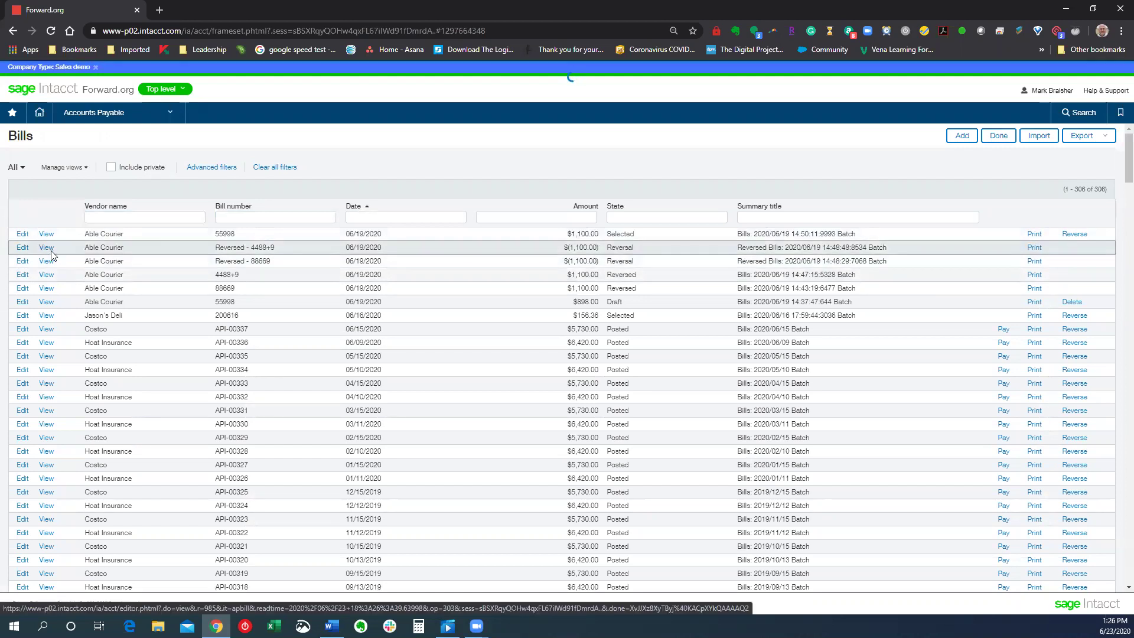
{"action": "scroll", "coordinate": [414, 440], "scroll_direction": "down", "scroll_amount": 2}
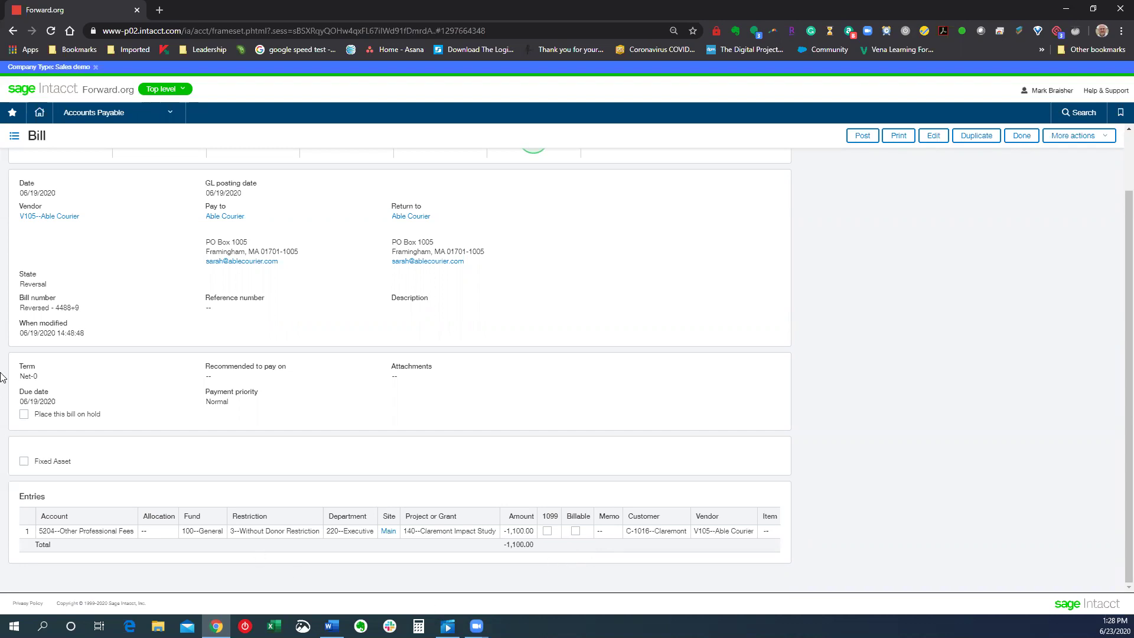
- Open bank reconciliation in Cash Management for the Security State Bank - Checking Main account and continue to its transactions
{"action": "left_click", "coordinate": [169, 117]}
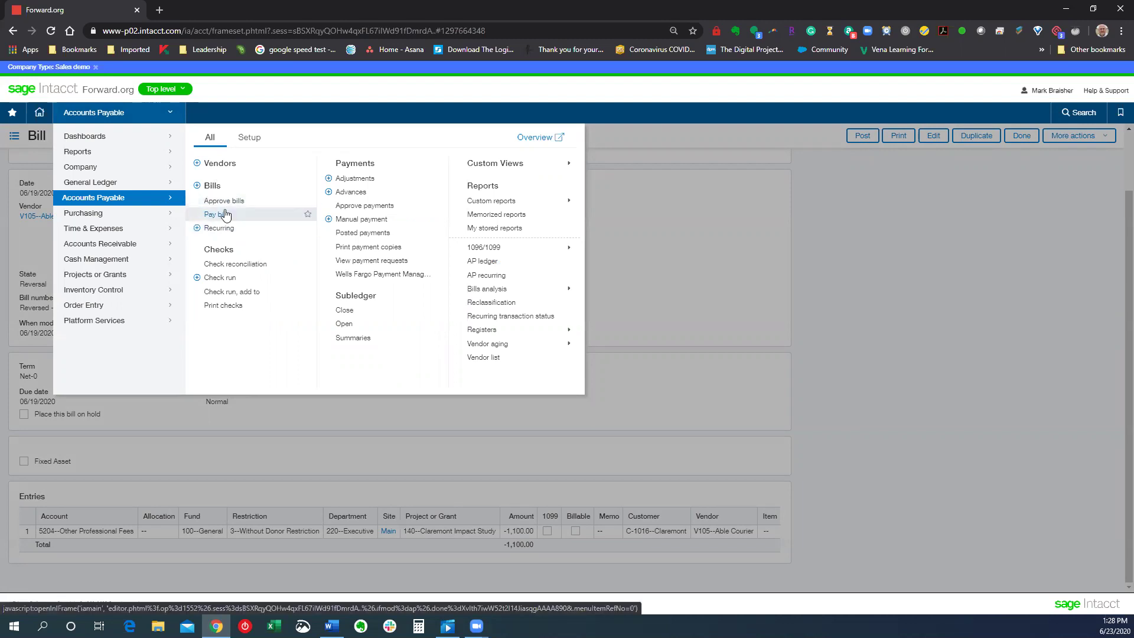
{"action": "left_click", "coordinate": [354, 414]}
{"action": "left_click", "coordinate": [157, 118]}
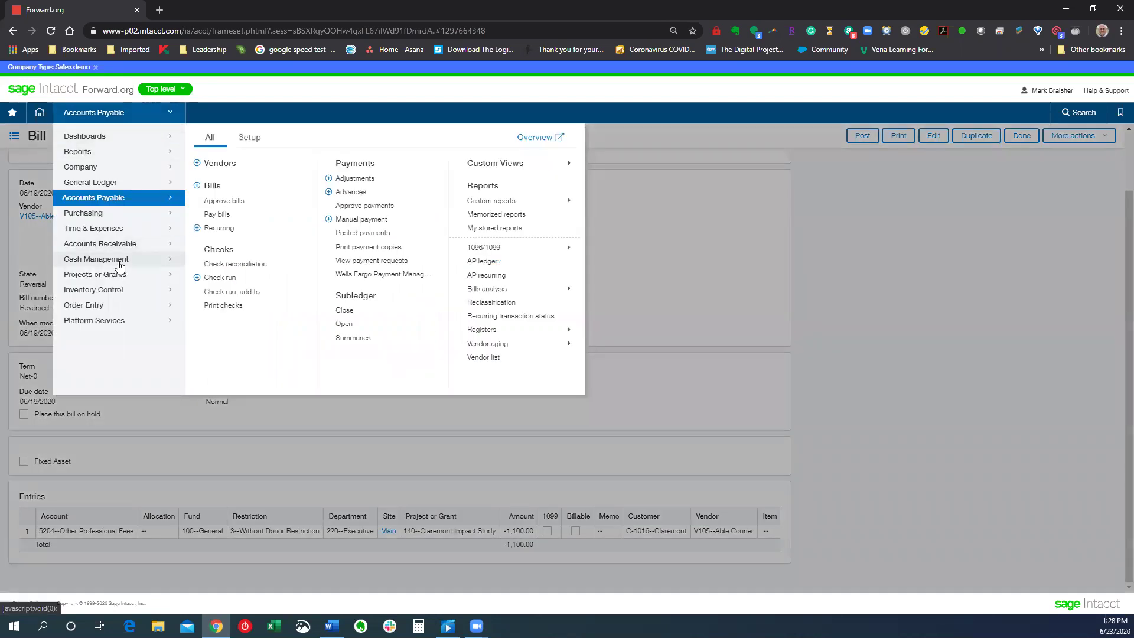
{"action": "mouse_move", "coordinate": [120, 267]}
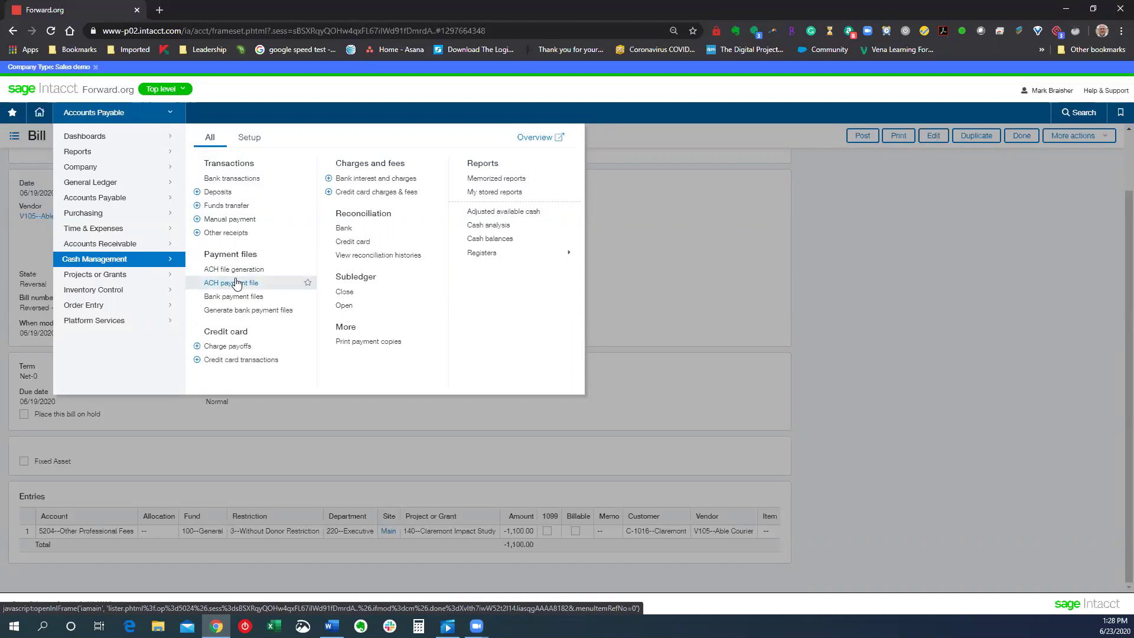
{"action": "left_click", "coordinate": [345, 228]}
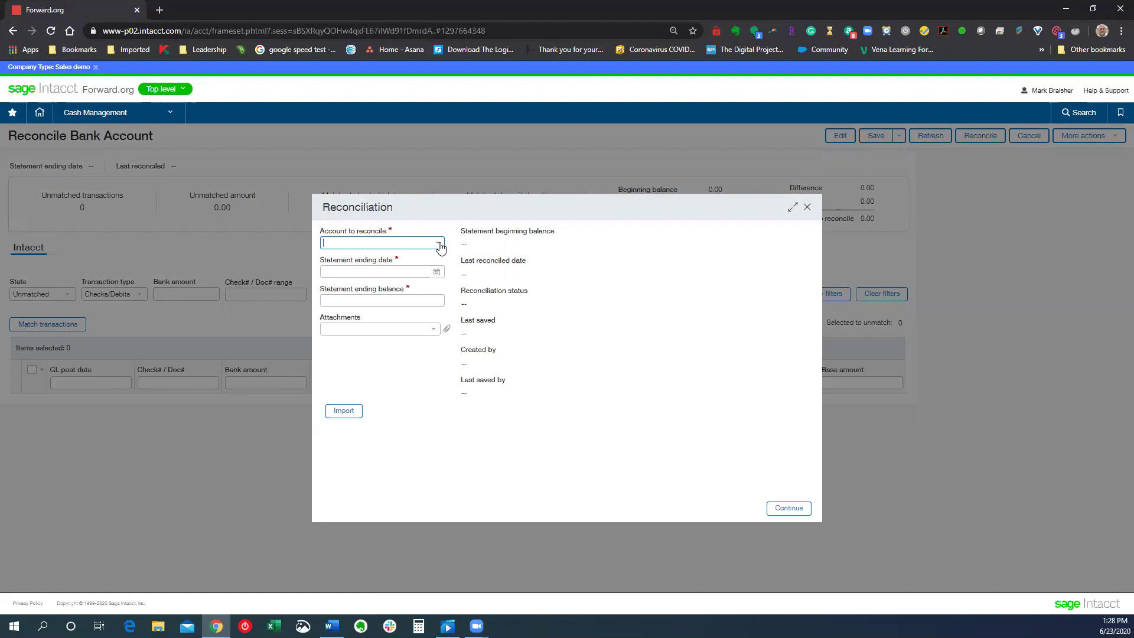
{"action": "left_click", "coordinate": [440, 247]}
{"action": "left_click", "coordinate": [428, 256]}
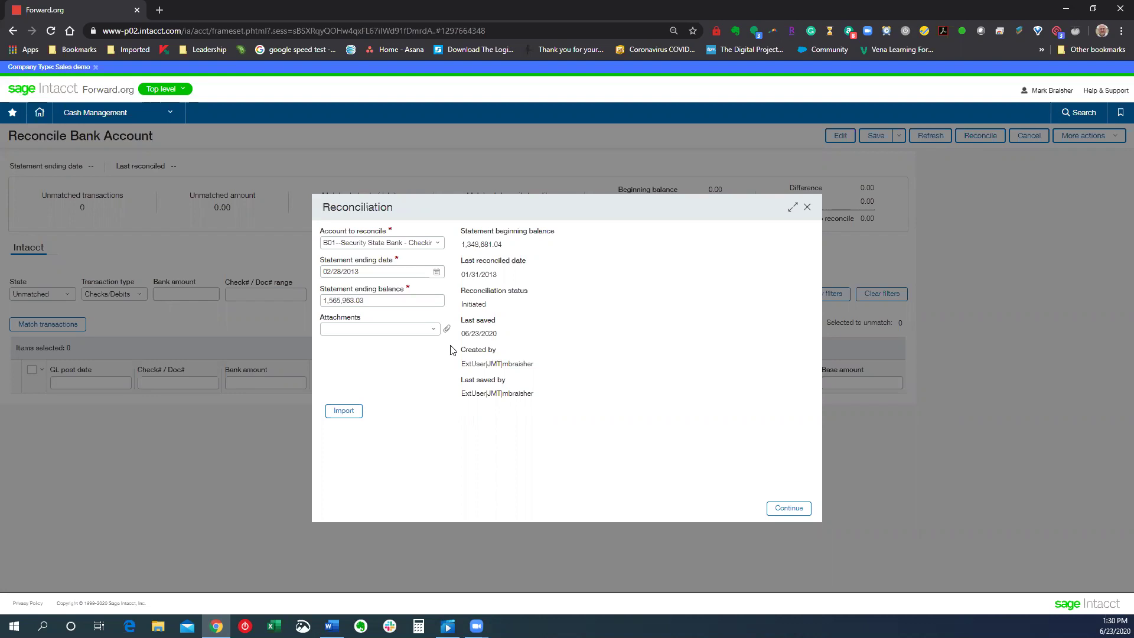
{"action": "left_click", "coordinate": [772, 509]}
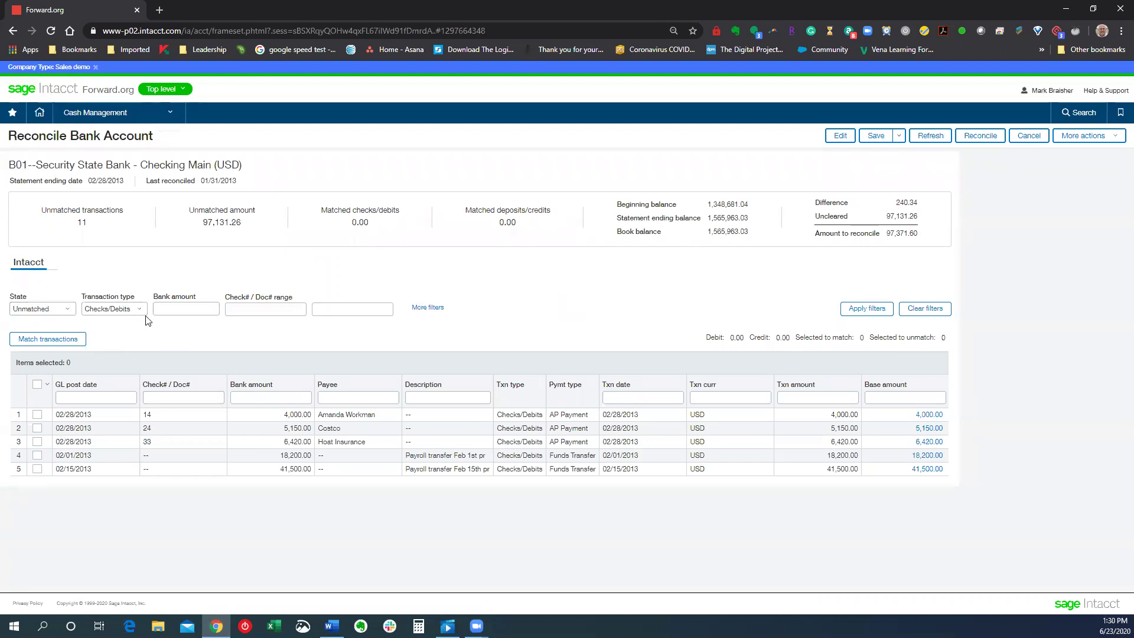
- Filter the bank reconciliation to show unmatched transactions with the transaction type set to All
{"action": "left_click", "coordinate": [68, 311]}
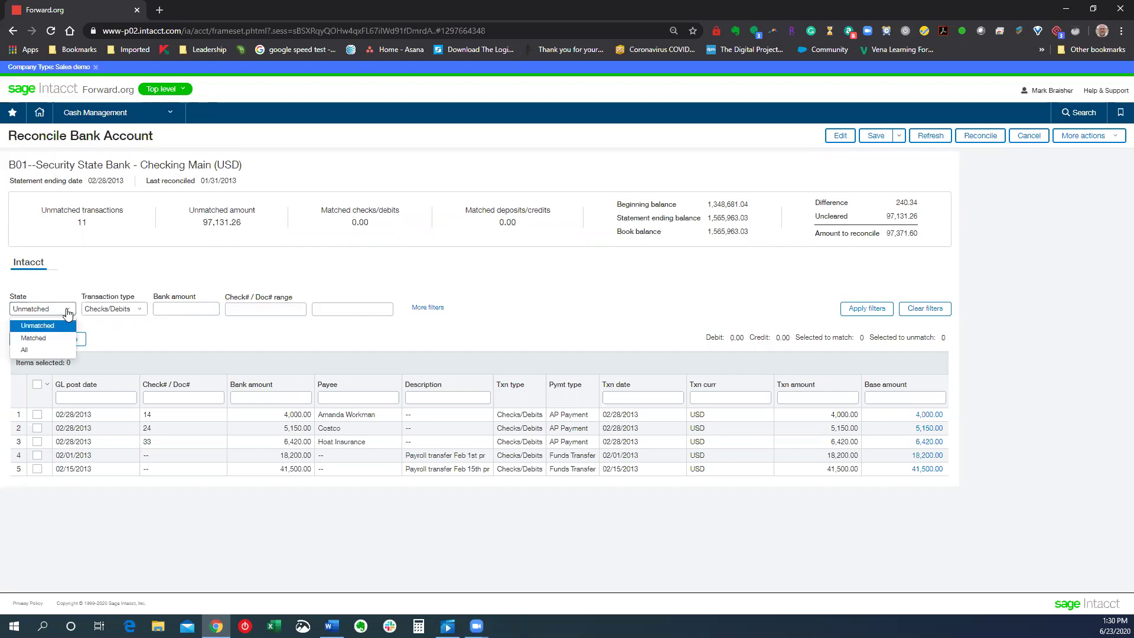
{"action": "left_click", "coordinate": [130, 338]}
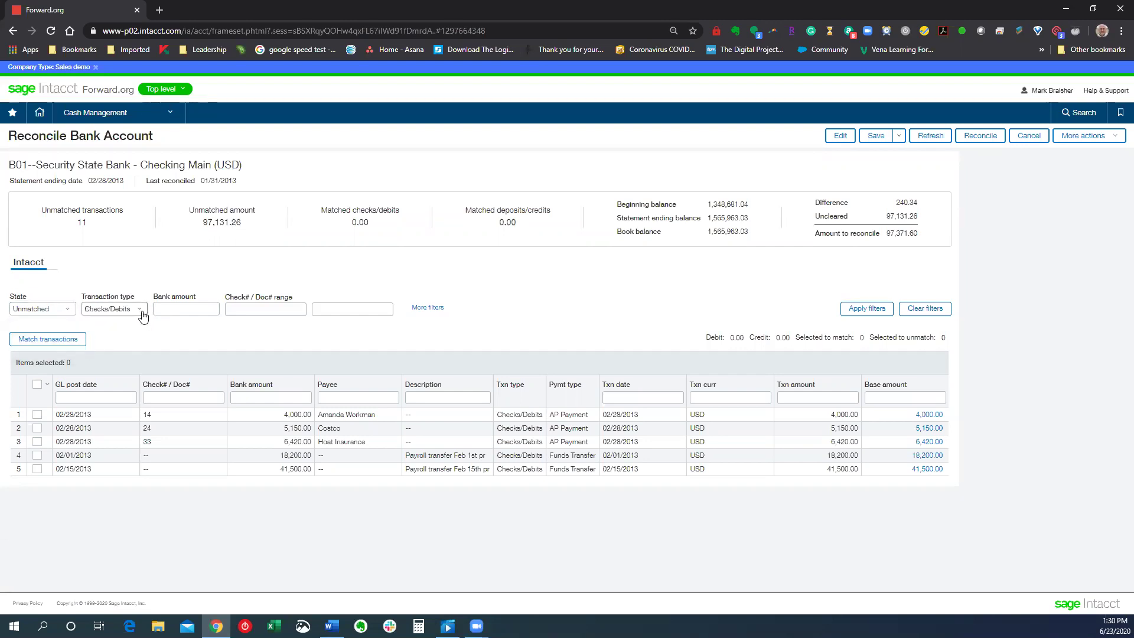
{"action": "left_click", "coordinate": [142, 314]}
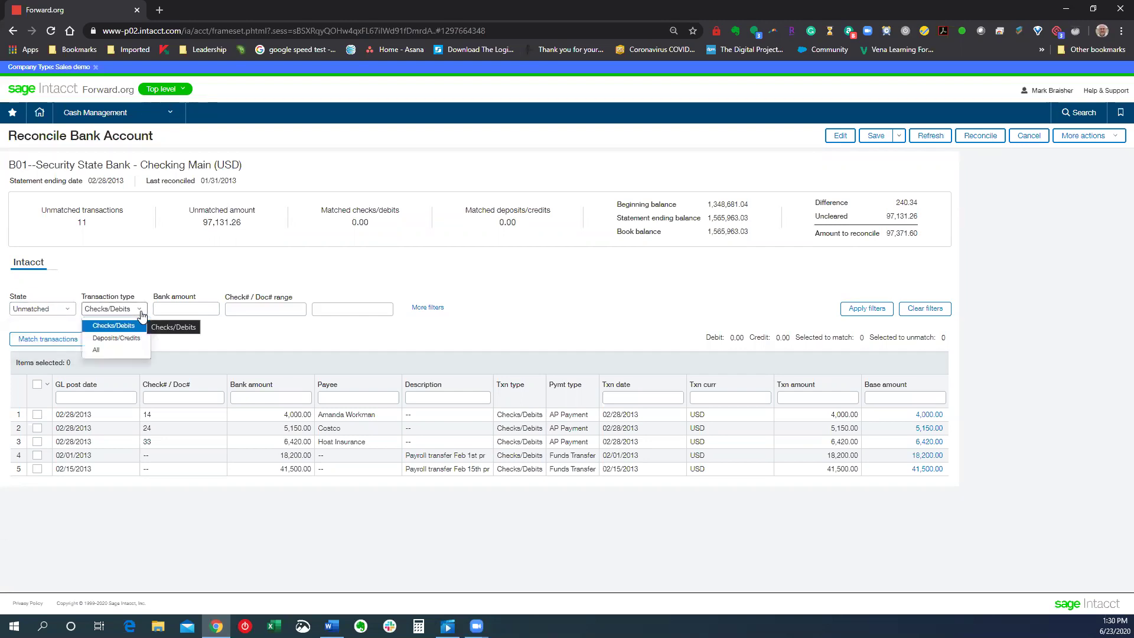
{"action": "left_click", "coordinate": [97, 350]}
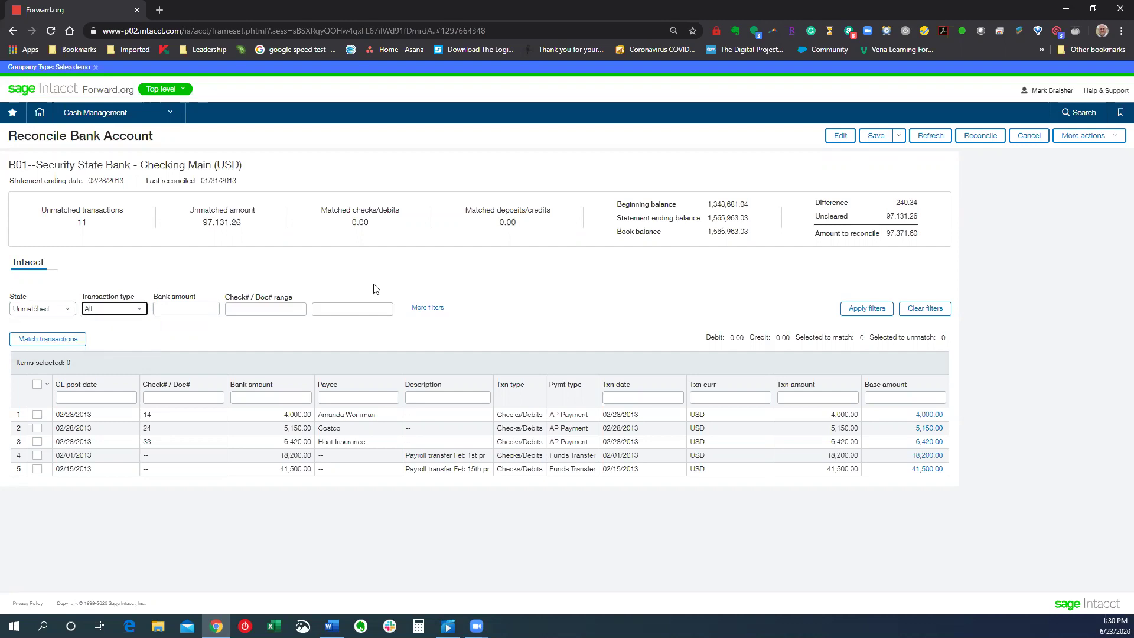
{"action": "left_click", "coordinate": [862, 307]}
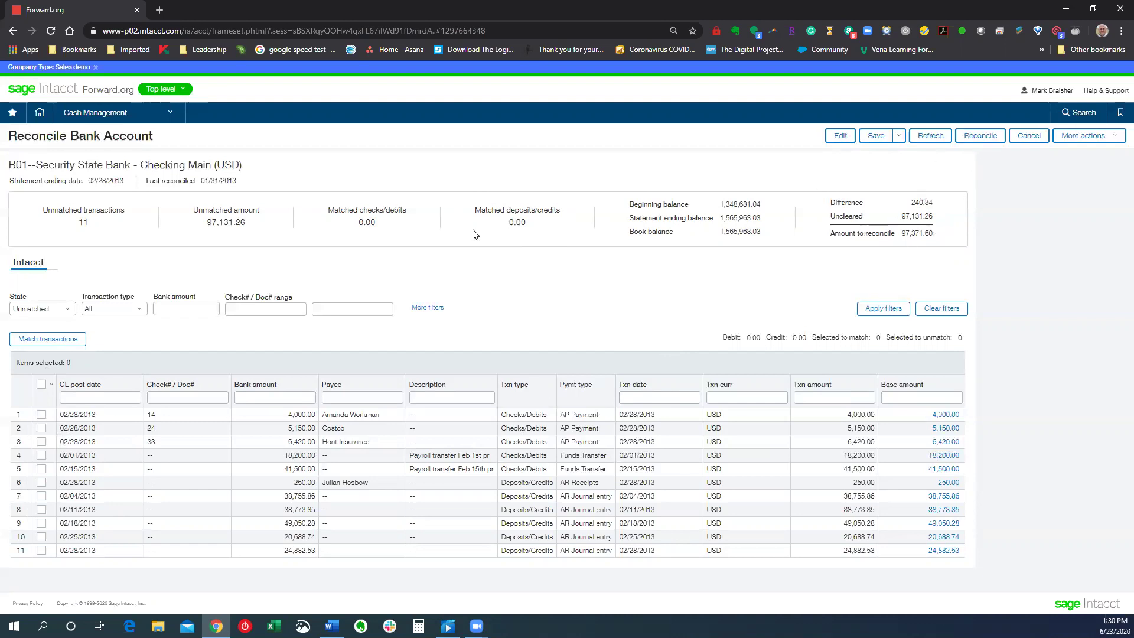
- Open the Cash Management reconciliation histories and review the completed reconciliations
{"action": "left_click", "coordinate": [171, 115]}
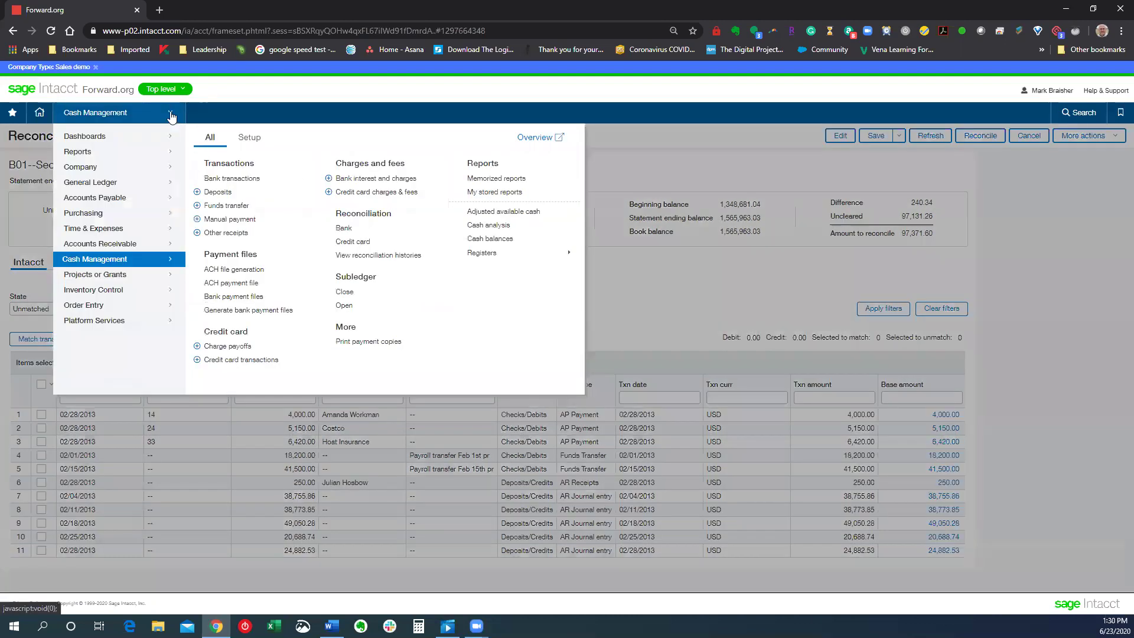
{"action": "left_click", "coordinate": [372, 255]}
{"action": "left_click", "coordinate": [632, 97]}
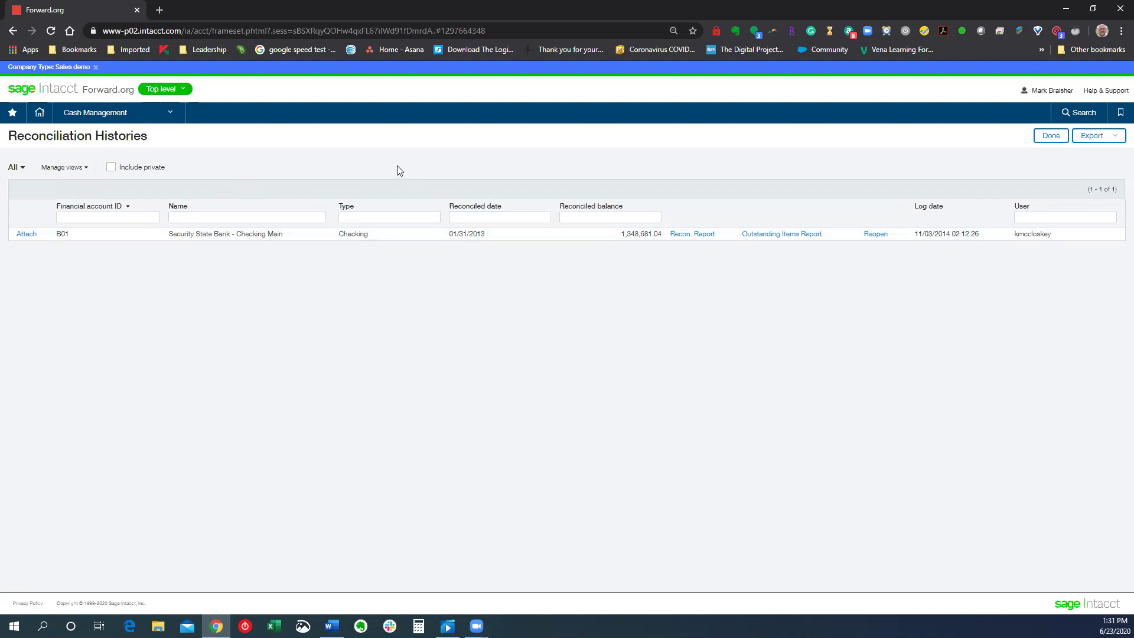
{"action": "left_click", "coordinate": [178, 121]}
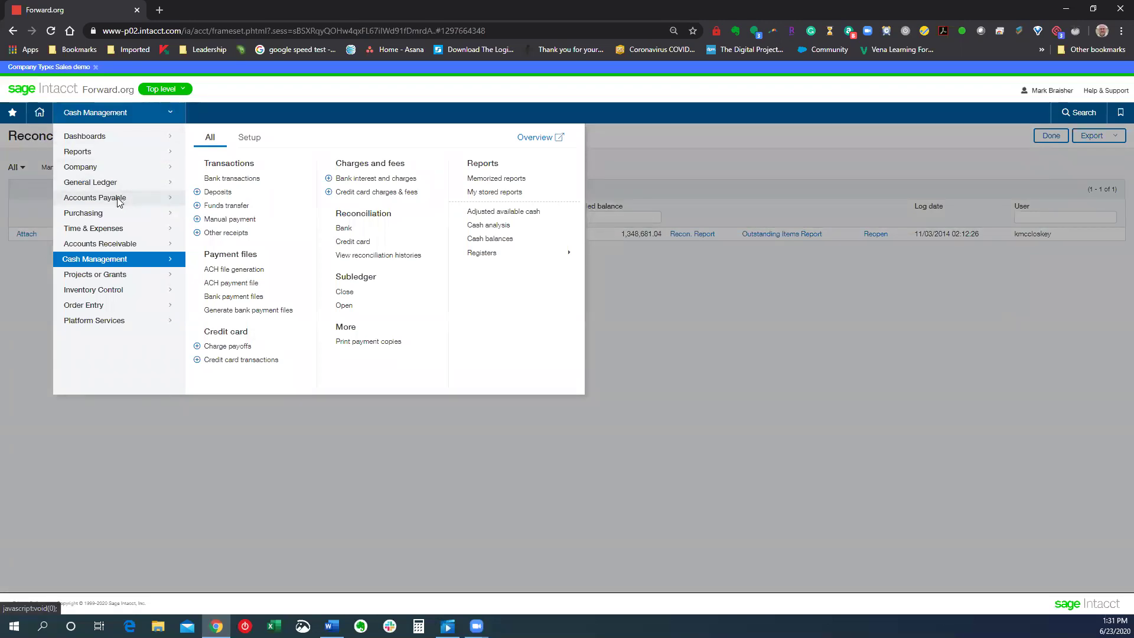
{"action": "left_click", "coordinate": [113, 183]}
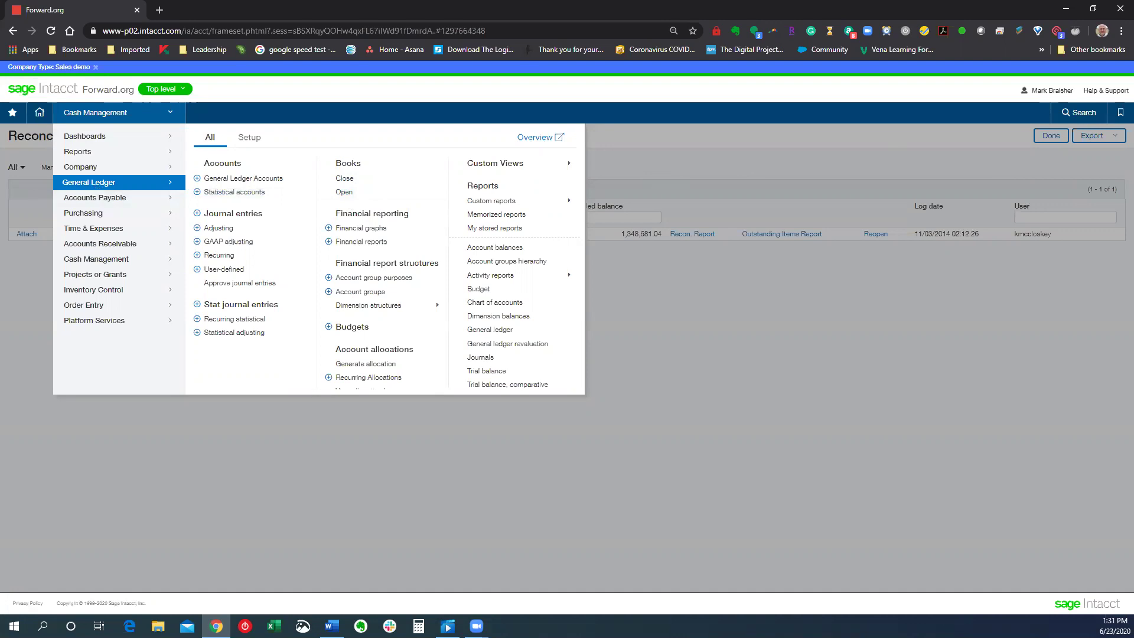
{"action": "left_click", "coordinate": [738, 172]}
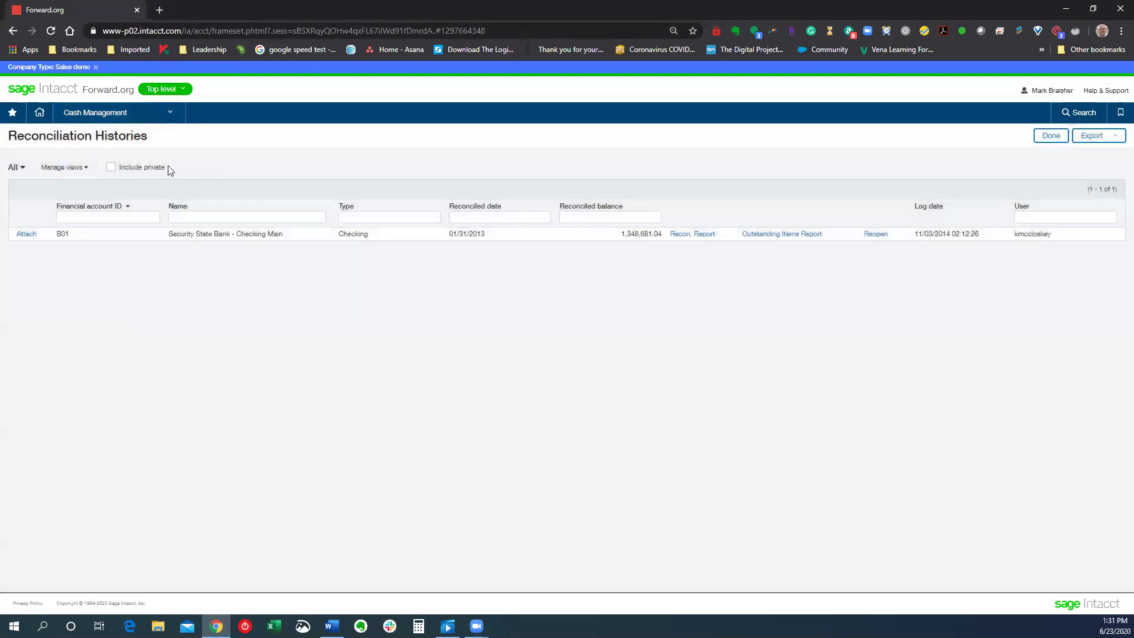
- Leave the reconciliation histories and open the CFO view of the Role Based Dashboard
{"action": "left_click", "coordinate": [177, 117]}
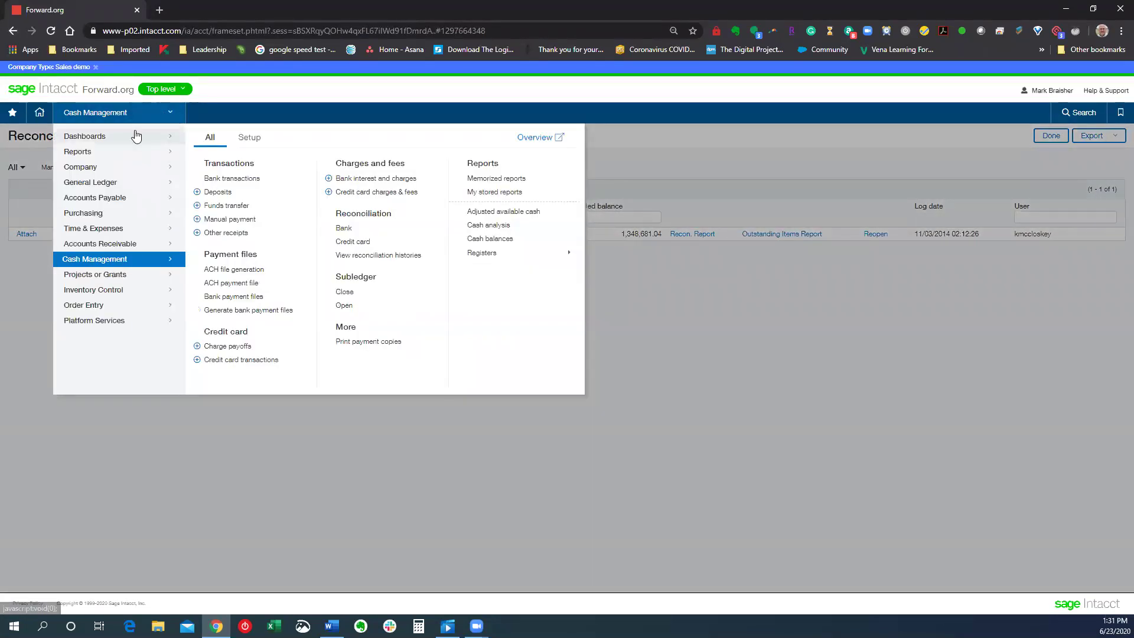
{"action": "left_click", "coordinate": [131, 139]}
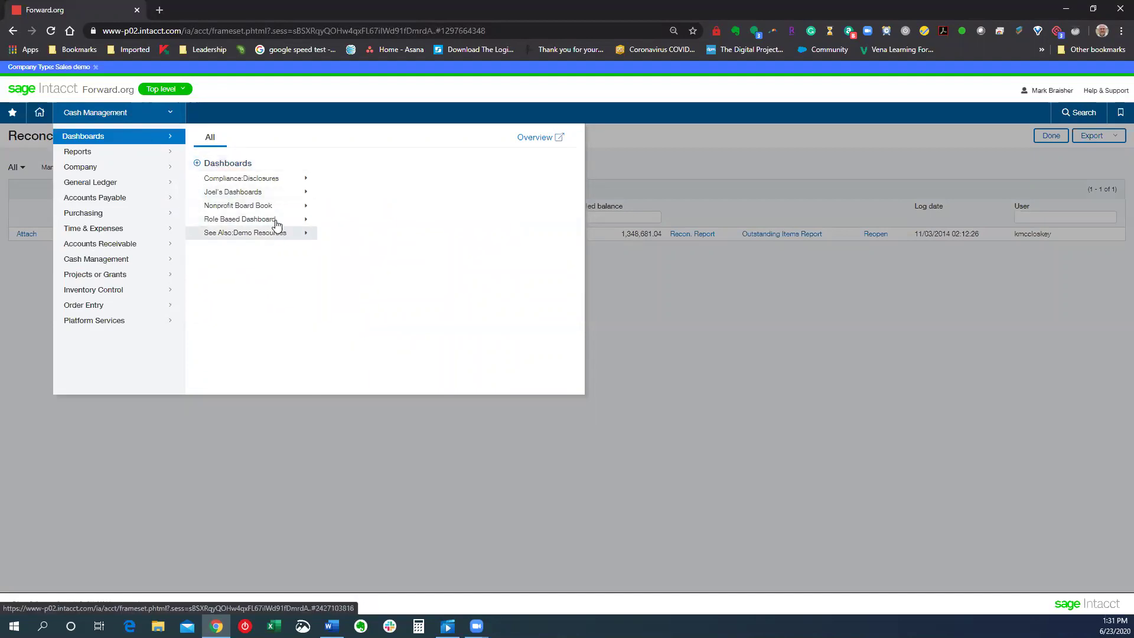
{"action": "mouse_move", "coordinate": [298, 220]}
{"action": "left_click", "coordinate": [343, 240]}
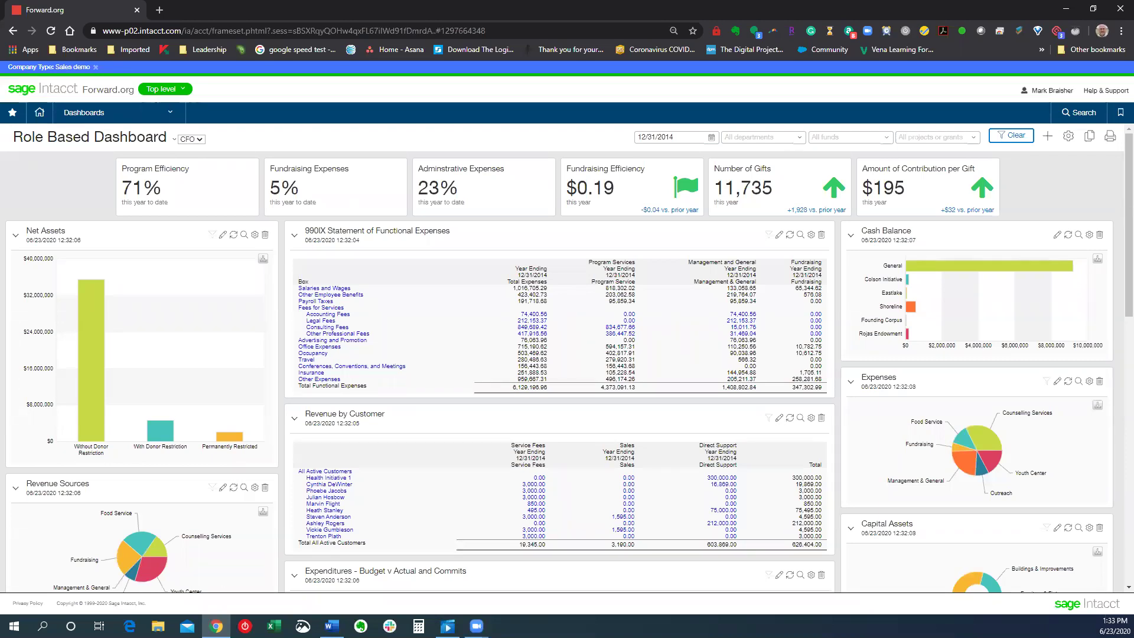
{"action": "key", "text": "super+d"}
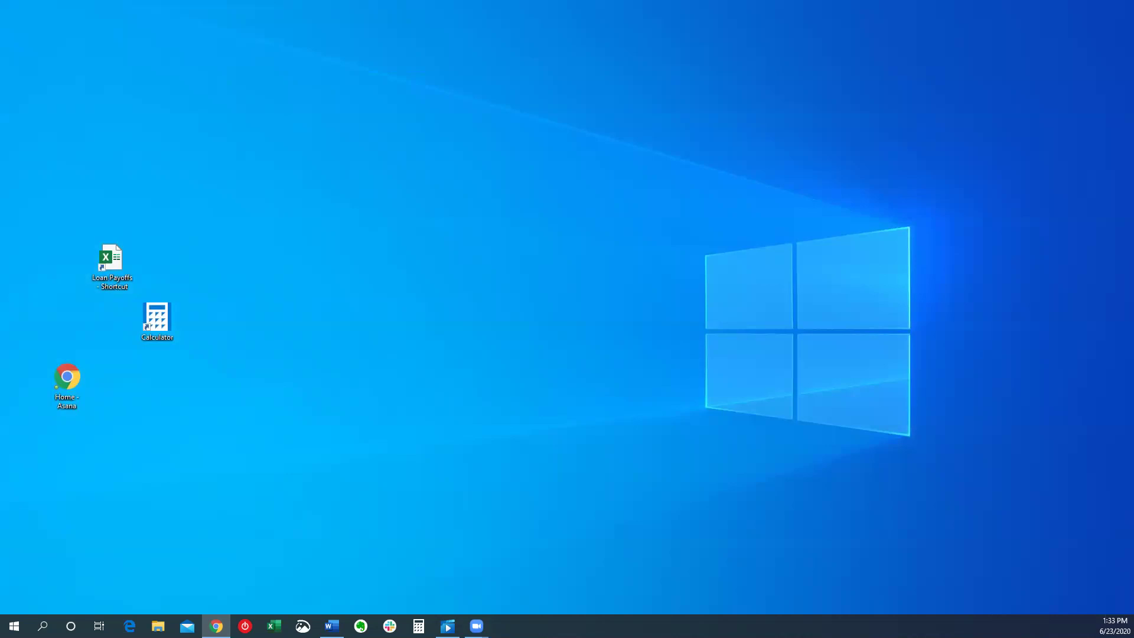
{"action": "key", "text": "super+d"}
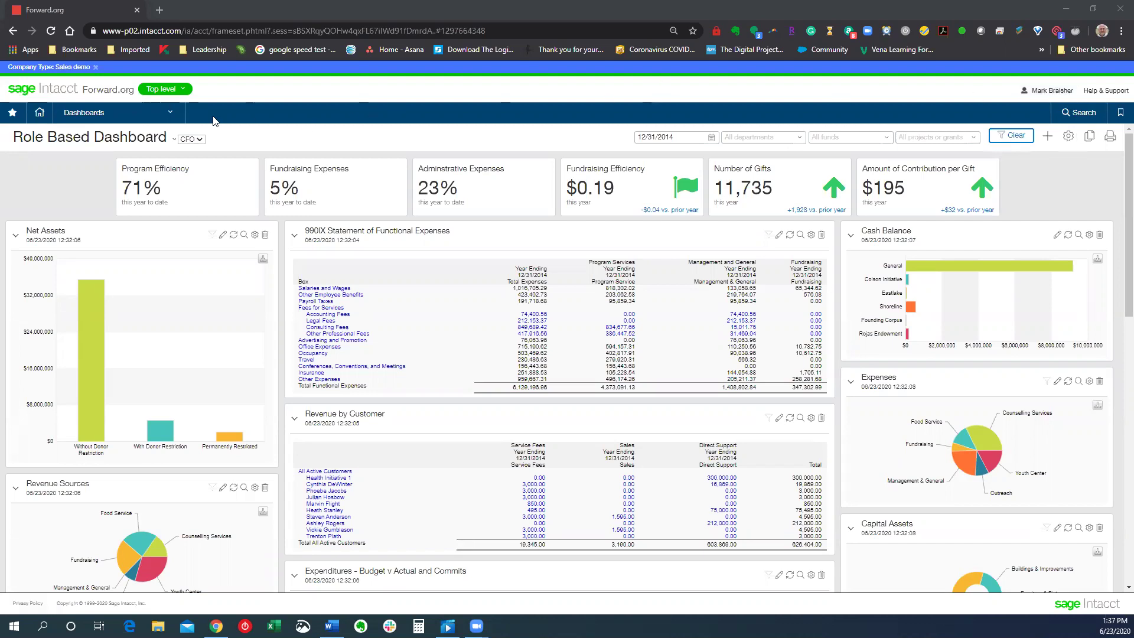
- Open the company's Users list and display the application subscriptions of the employee user without admin privileges in the sixth row
{"action": "left_click", "coordinate": [172, 114]}
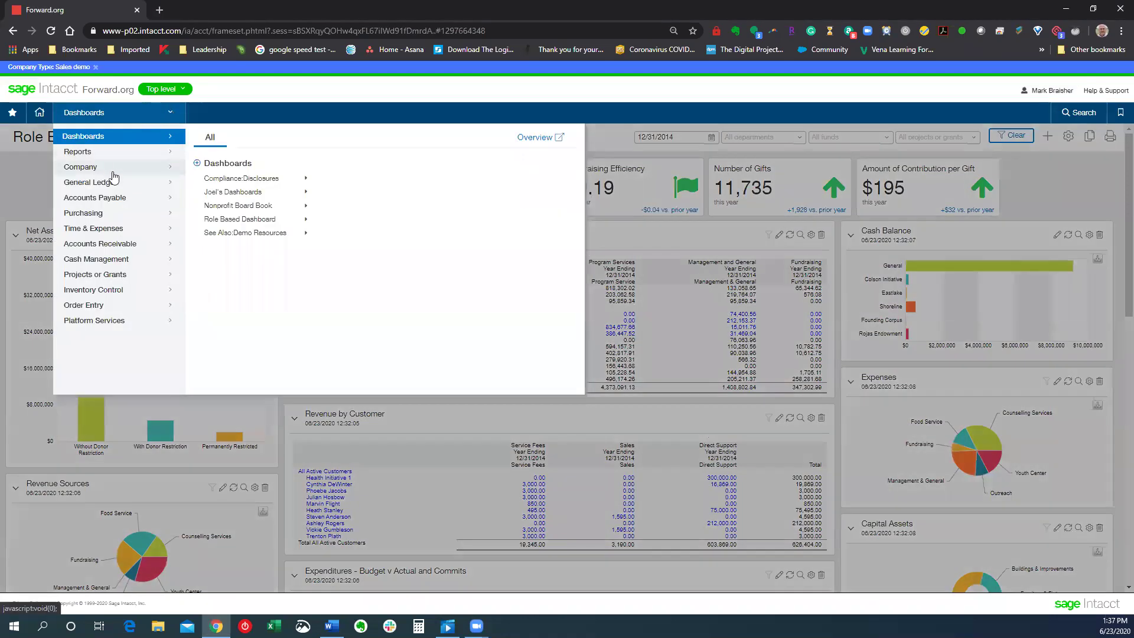
{"action": "mouse_move", "coordinate": [117, 167]}
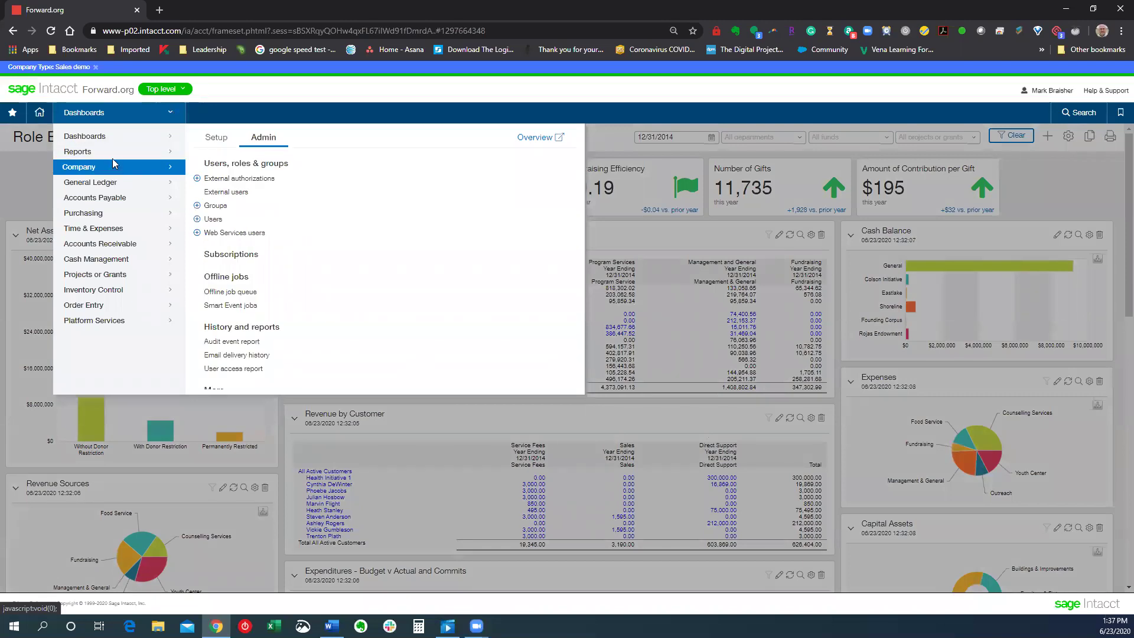
{"action": "left_click", "coordinate": [224, 220]}
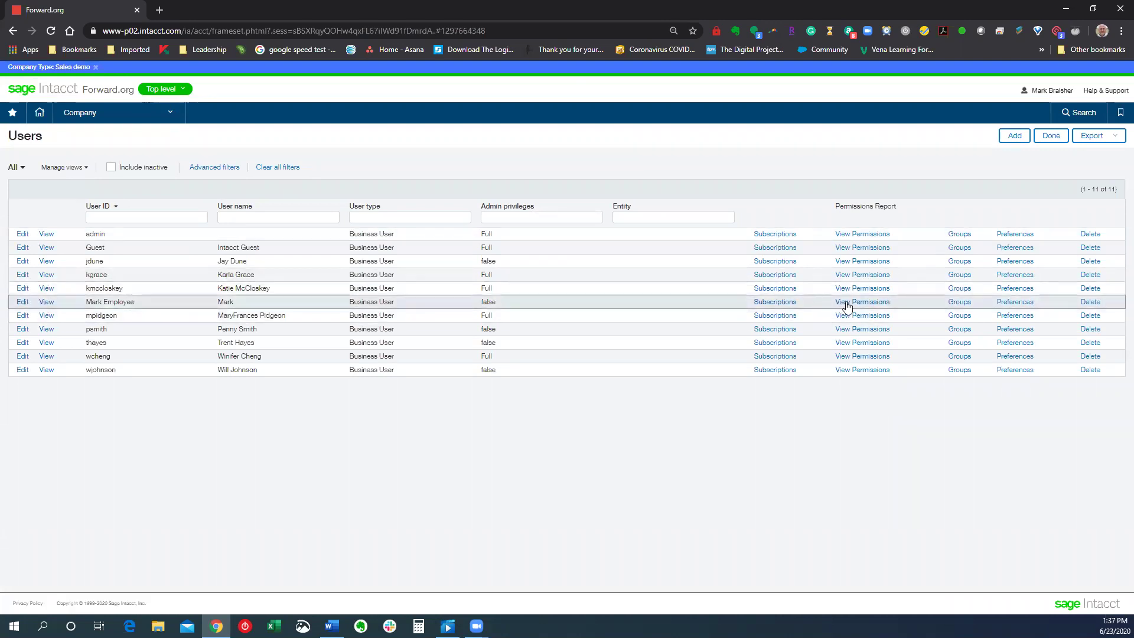
{"action": "left_click", "coordinate": [790, 305]}
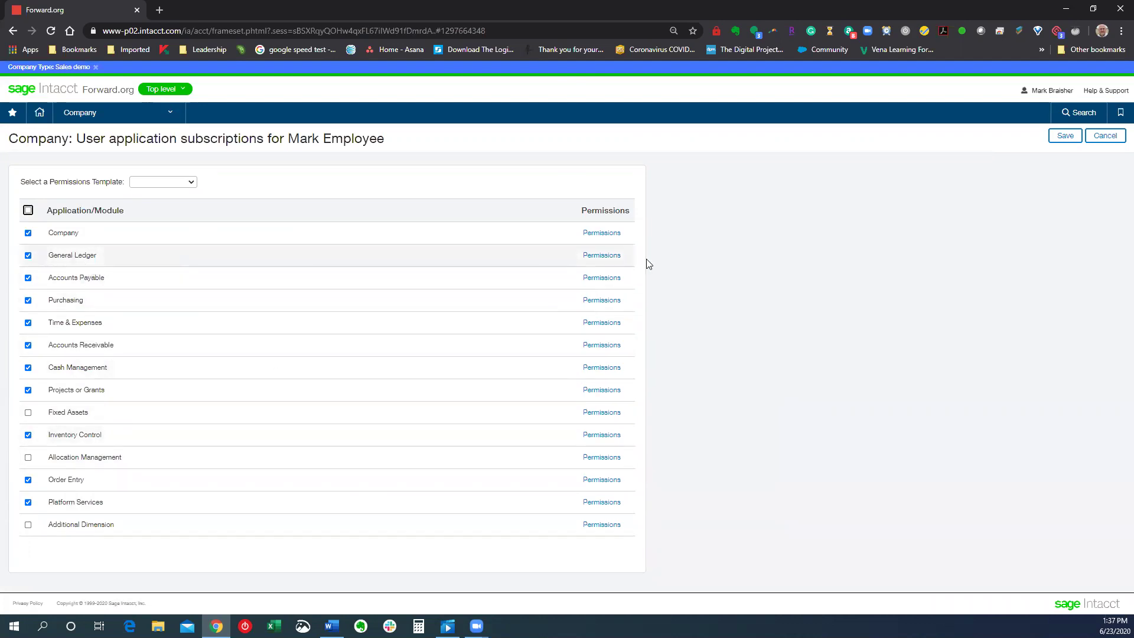
- Review the employee user's General Ledger permissions down to the Reports section and close them without saving
{"action": "left_click", "coordinate": [614, 255]}
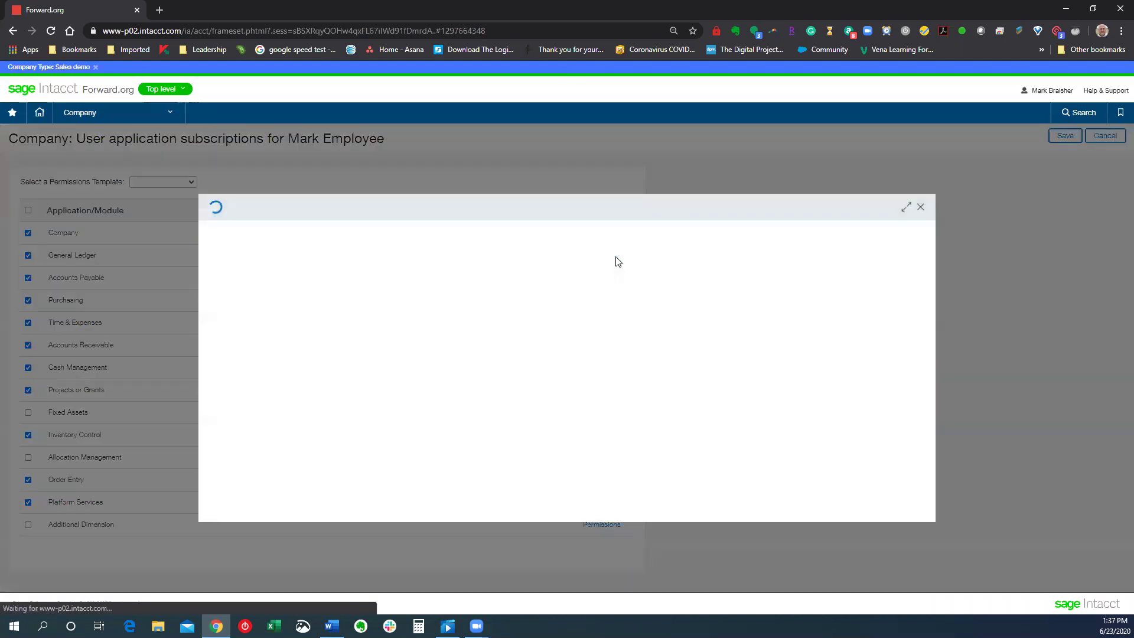
{"action": "scroll", "coordinate": [775, 393], "scroll_direction": "down", "scroll_amount": 15}
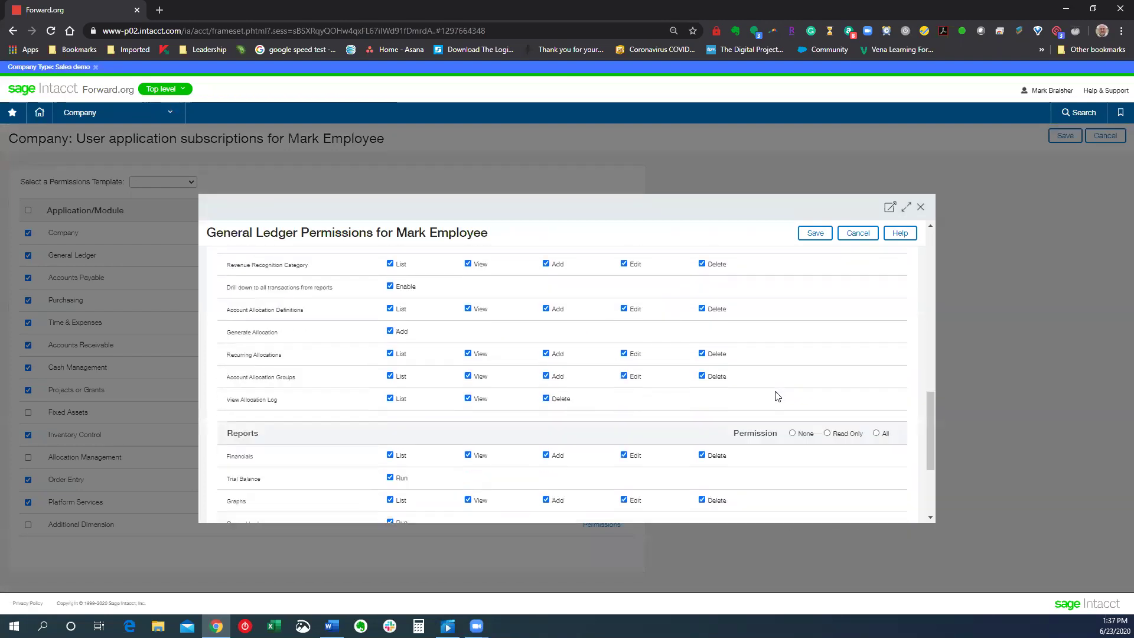
{"action": "scroll", "coordinate": [781, 399], "scroll_direction": "up", "scroll_amount": 15}
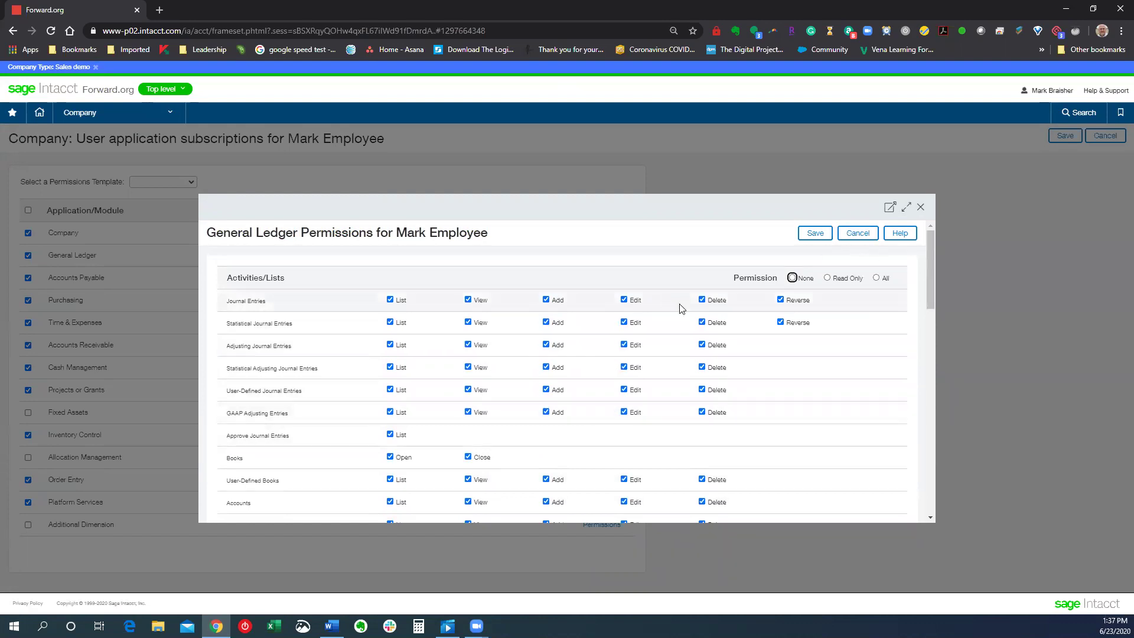
{"action": "left_click", "coordinate": [855, 235]}
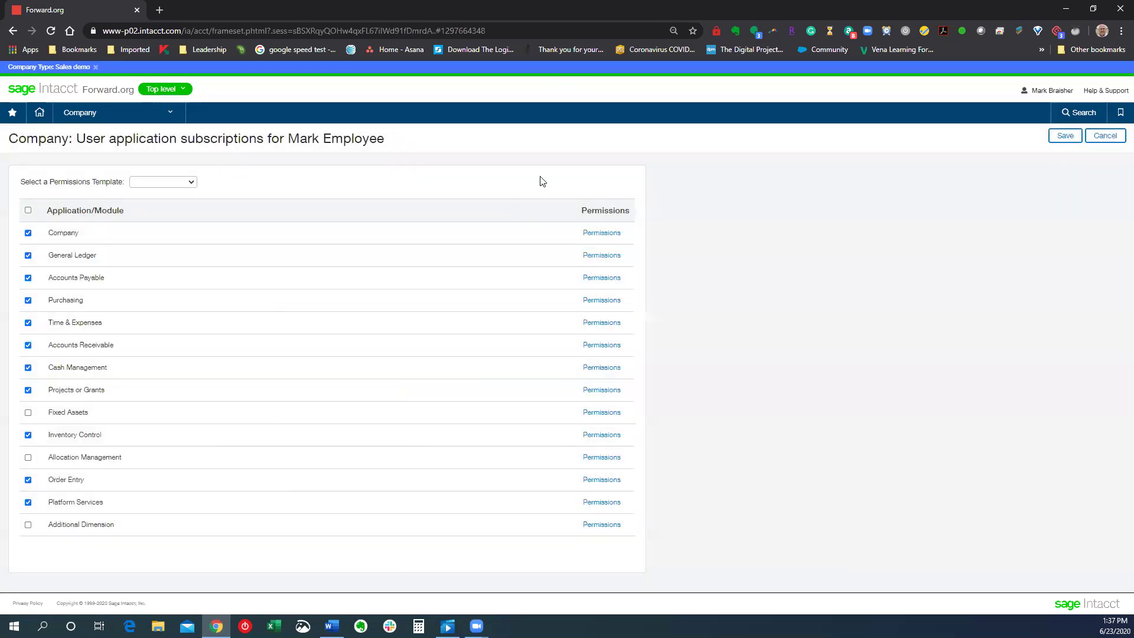
- Return from the user's application subscriptions to the CFO Role Based Dashboard
{"action": "left_click", "coordinate": [169, 112]}
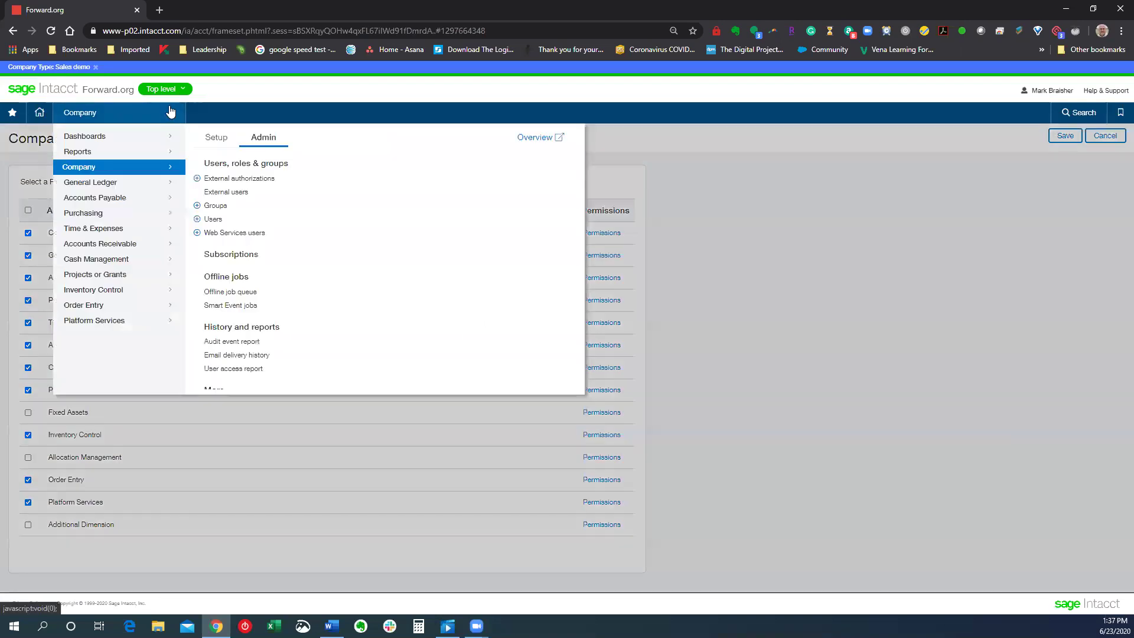
{"action": "mouse_move", "coordinate": [124, 136]}
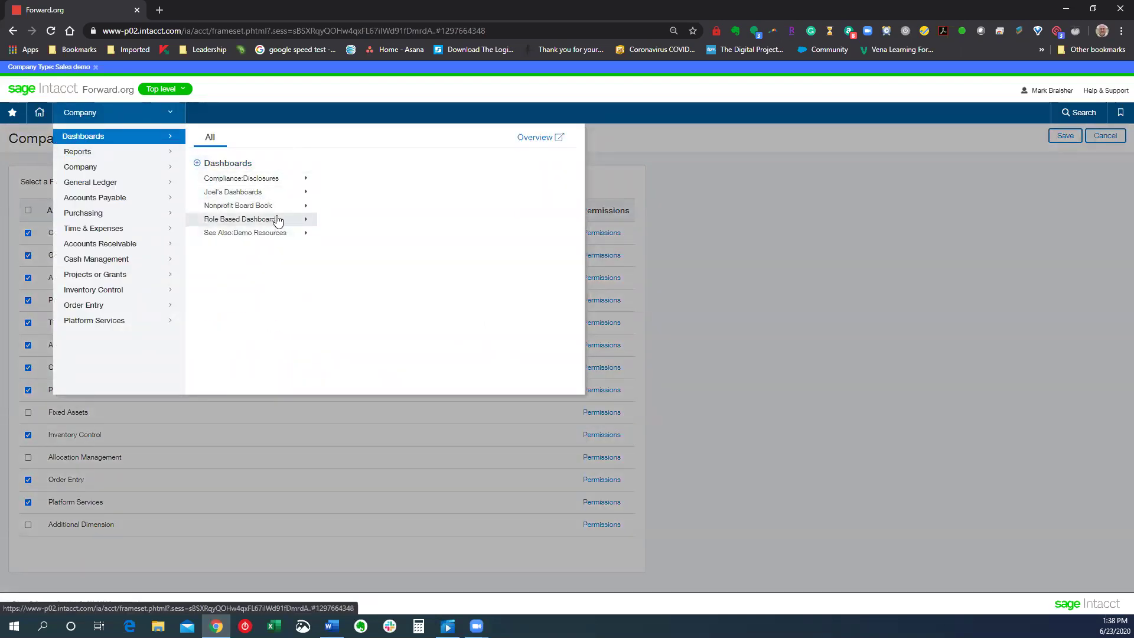
{"action": "mouse_move", "coordinate": [277, 220]}
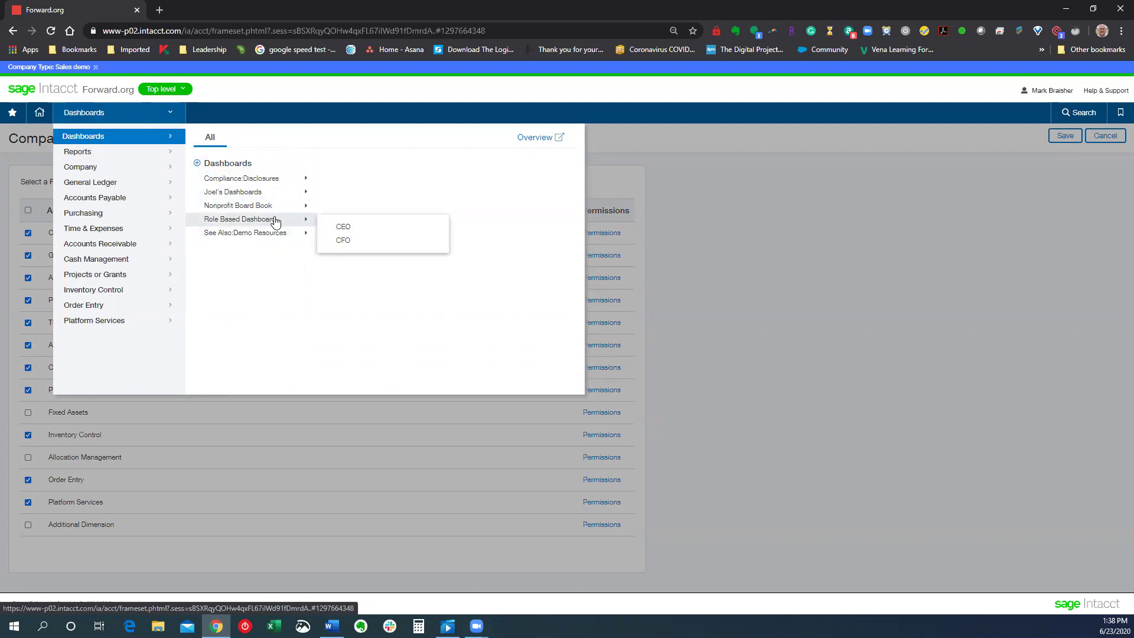
{"action": "left_click", "coordinate": [345, 241]}
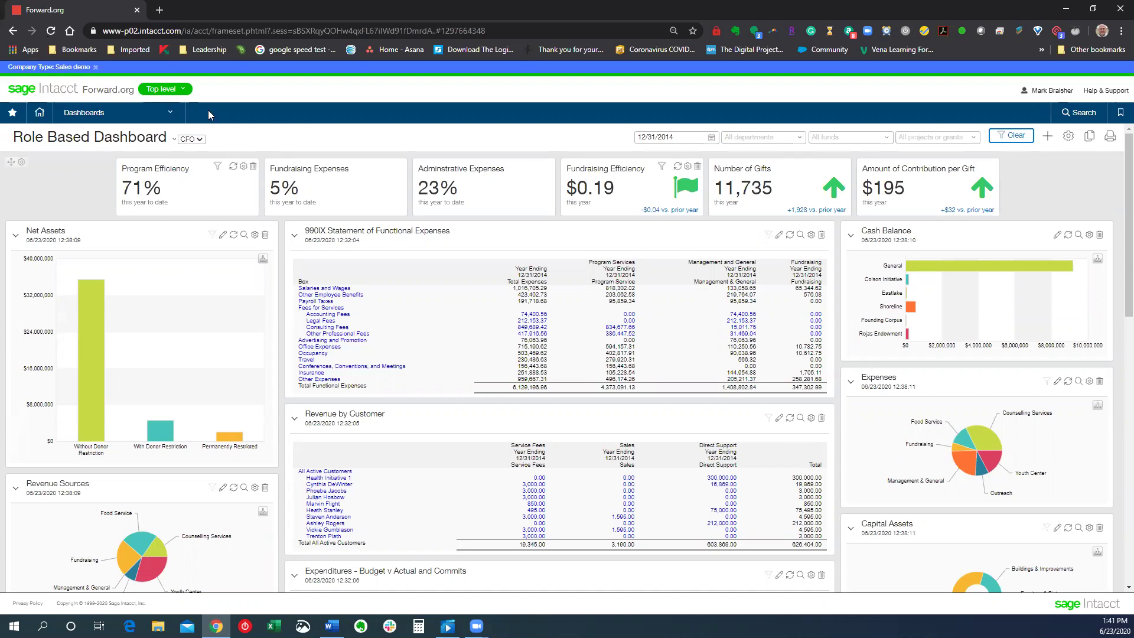
- Look over the recently used entities available from the top level, such as 401--Health Initiative 1 Grant, without switching entity
{"action": "left_click", "coordinate": [181, 92]}
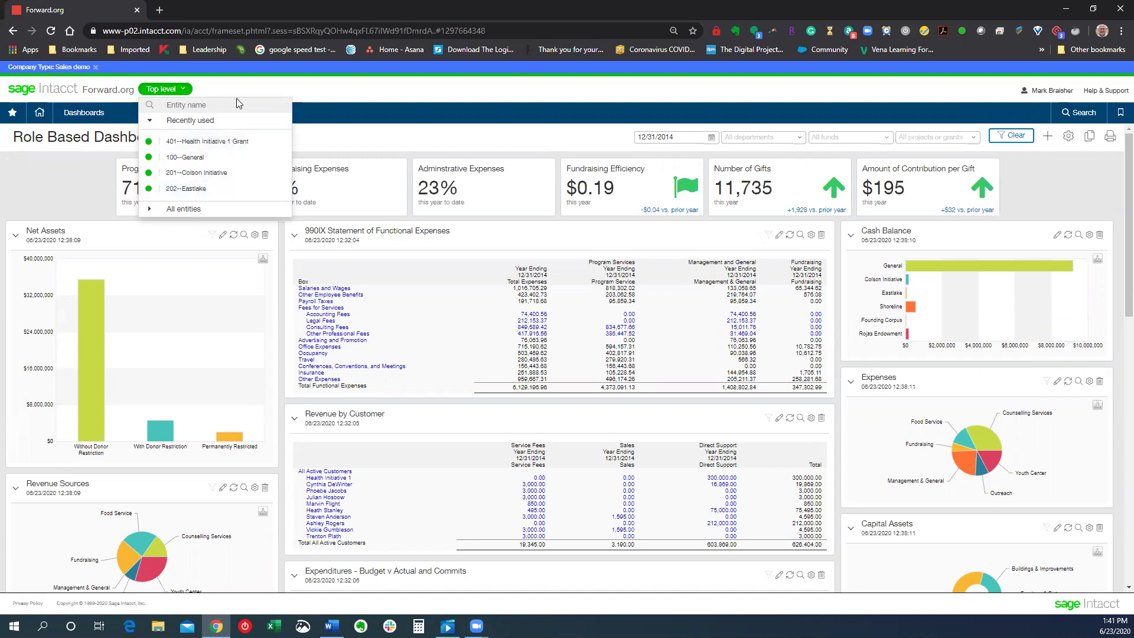
{"action": "left_click", "coordinate": [249, 90]}
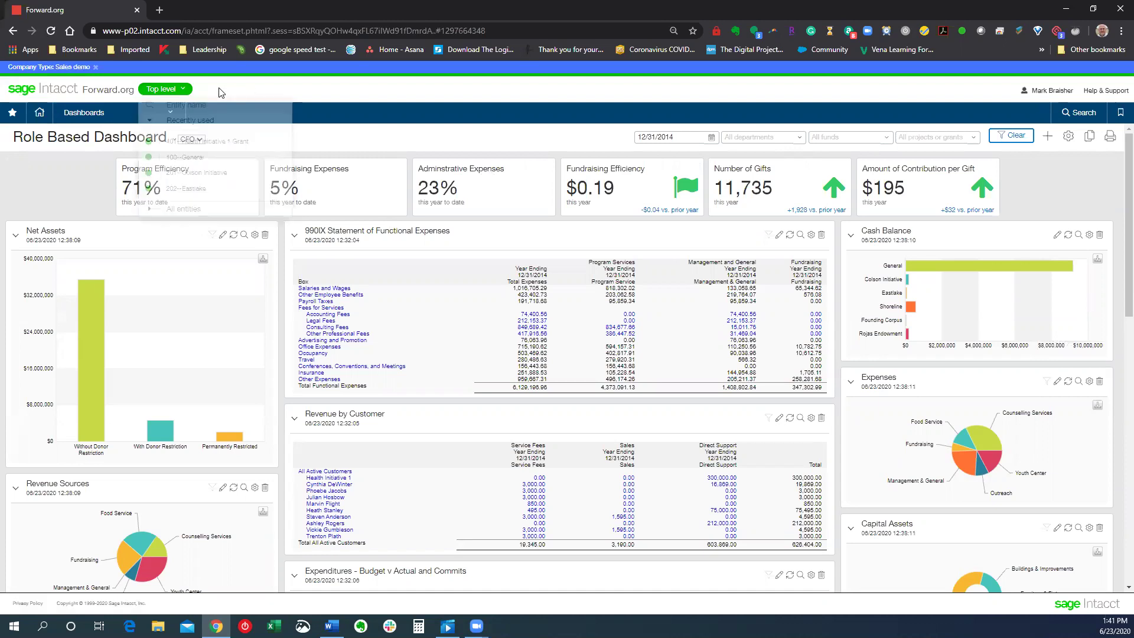
{"action": "left_click", "coordinate": [184, 90]}
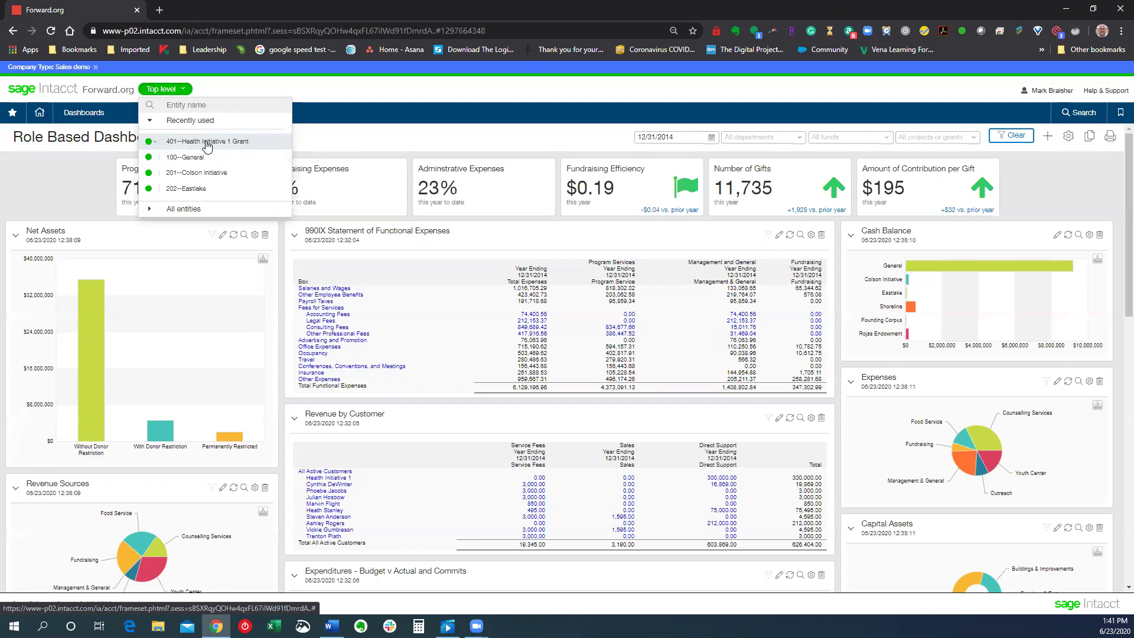
{"action": "left_click", "coordinate": [325, 91]}
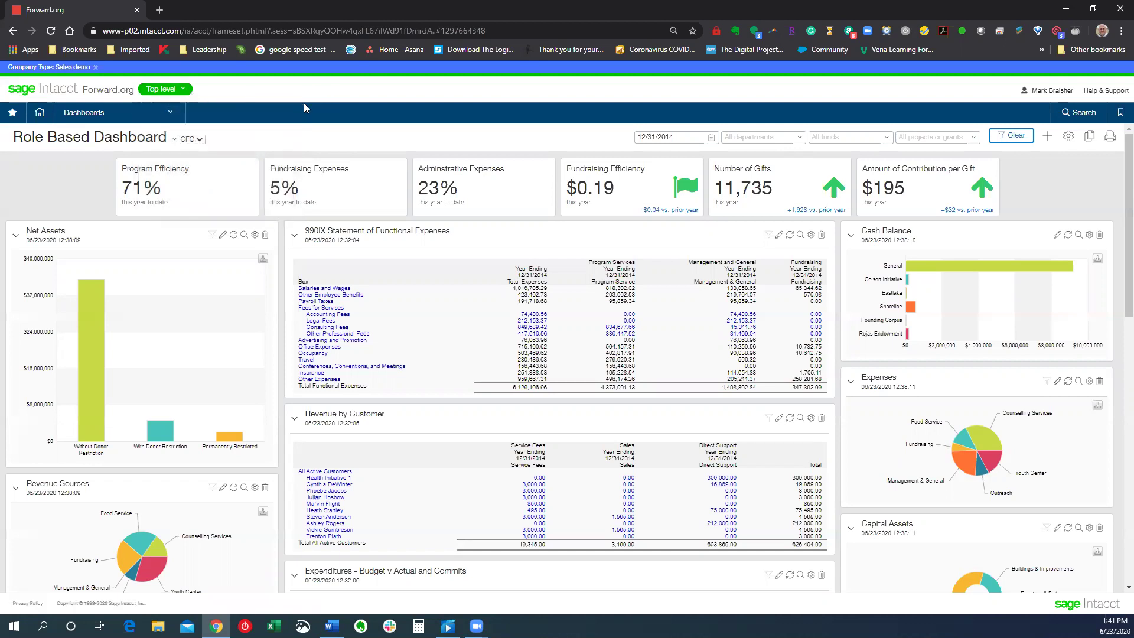